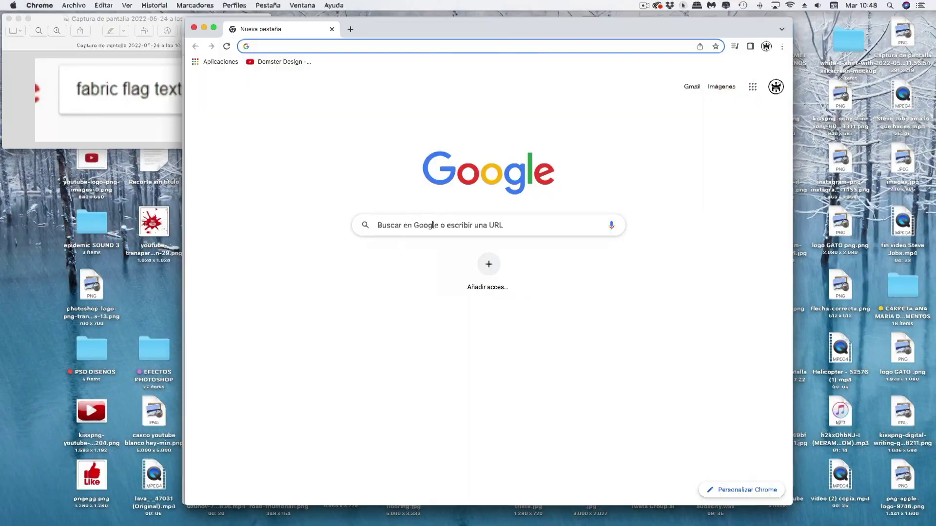
- After the preview of the finished composite, start a new Google search in a blank Chrome tab
left_click(432, 225)
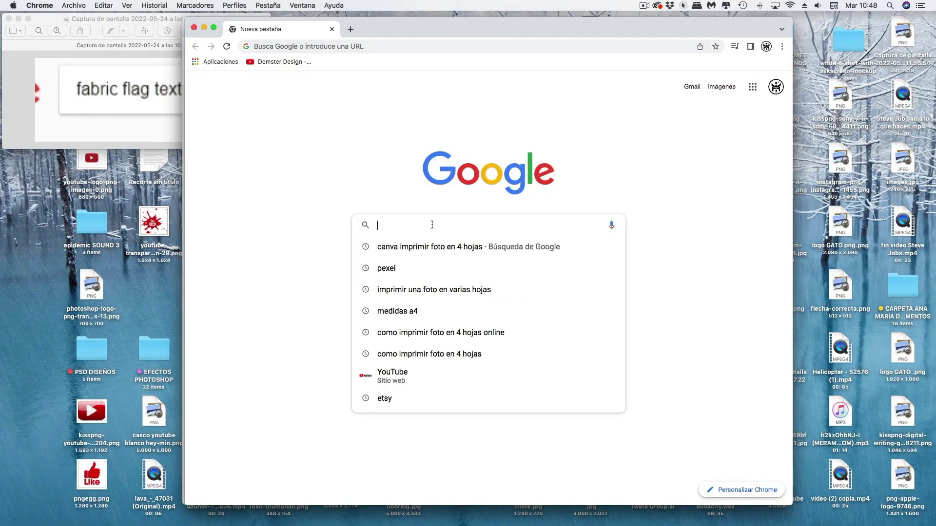
- Search Google Images for 'fabric flag texture', filtered to large images
type("fabric flag")
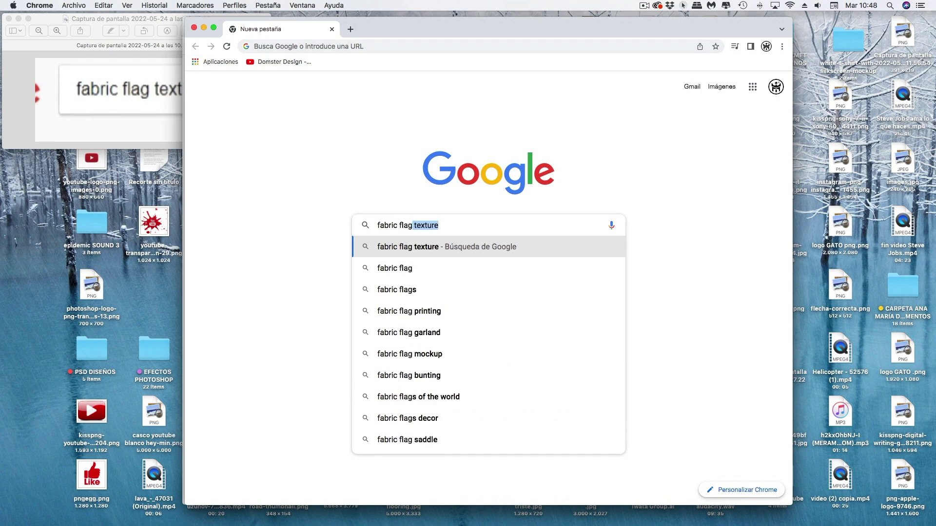
type(" textur")
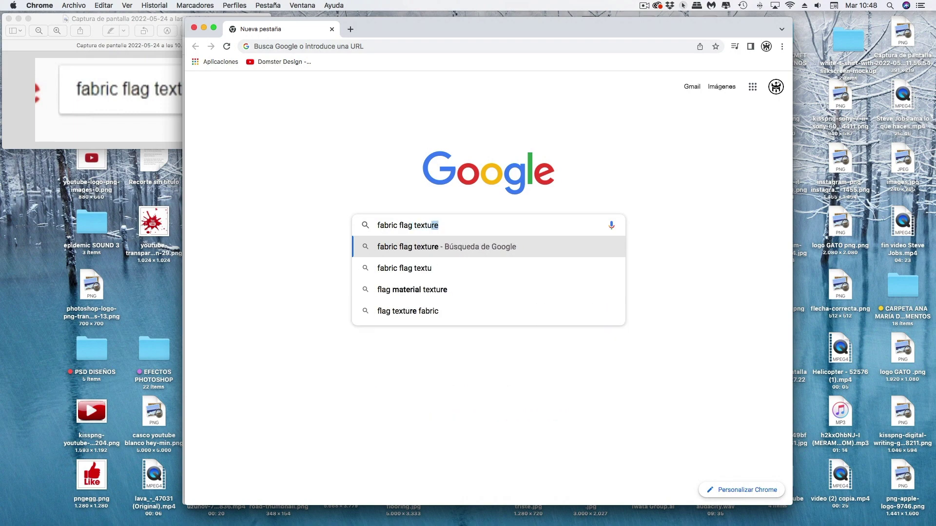
type("e")
key("Return")
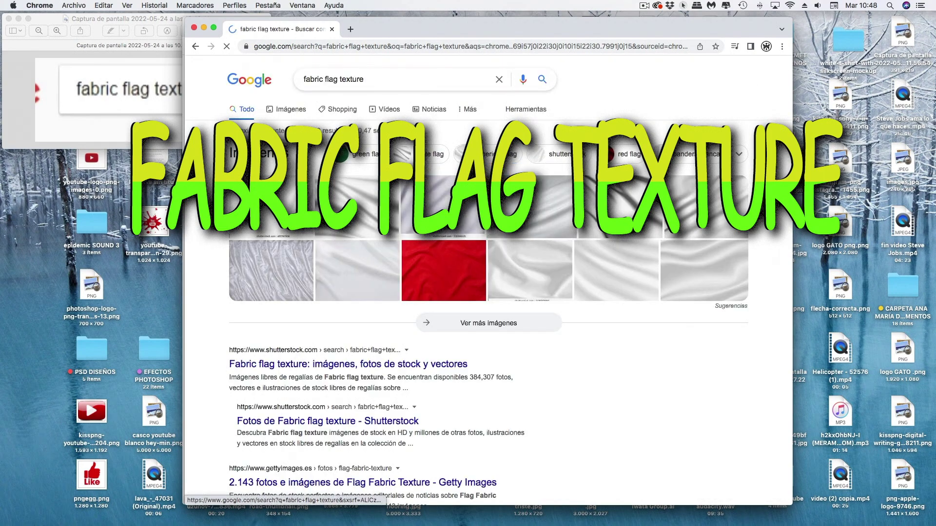
left_click(295, 110)
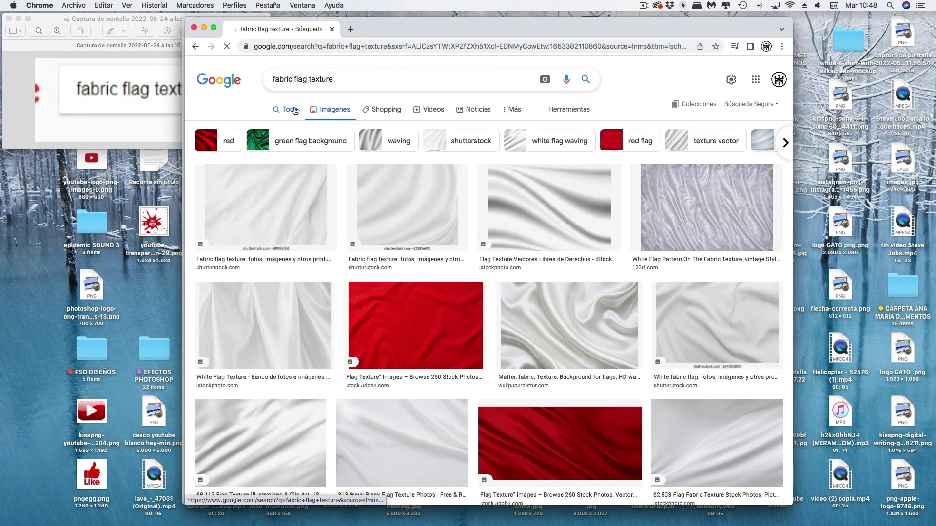
left_click(571, 110)
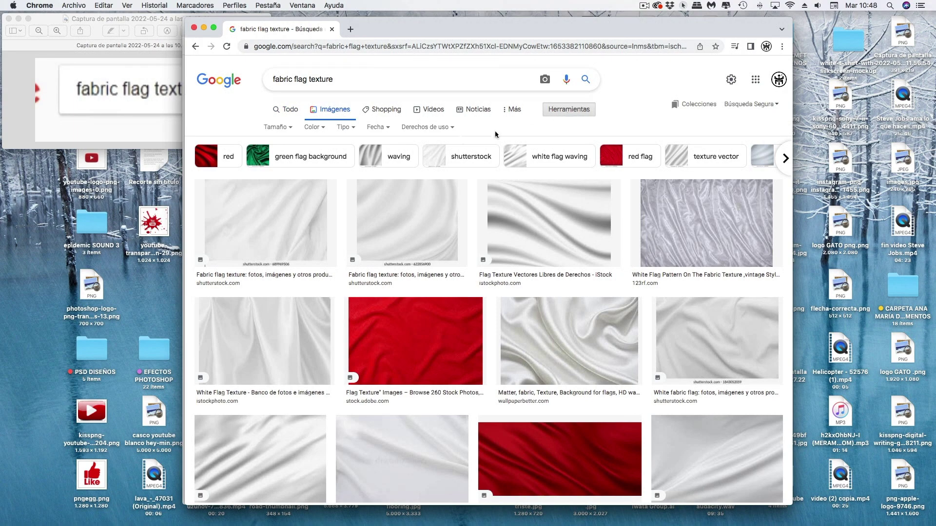
left_click(312, 127)
left_click(276, 161)
- Scroll the image results and open the white fabric texture result
scroll(375, 221, "down", 5)
scroll(376, 221, "down", 5)
scroll(375, 221, "down", 5)
scroll(375, 221, "down", 5)
scroll(376, 220, "down", 5)
scroll(375, 220, "down", 5)
scroll(376, 221, "down", 5)
scroll(375, 220, "down", 5)
left_click(528, 170)
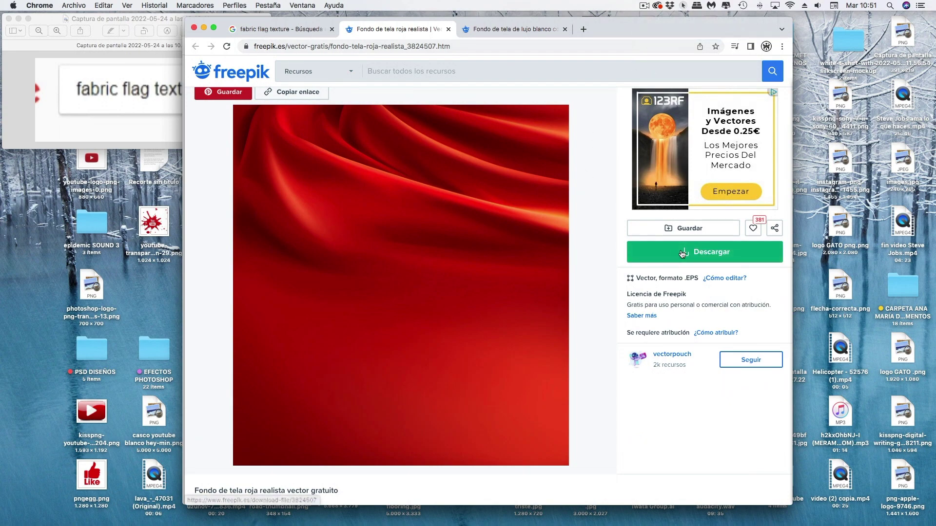
- Download the realistic red fabric background from Freepik using Descarga gratuita
left_click(682, 253)
left_click(706, 361)
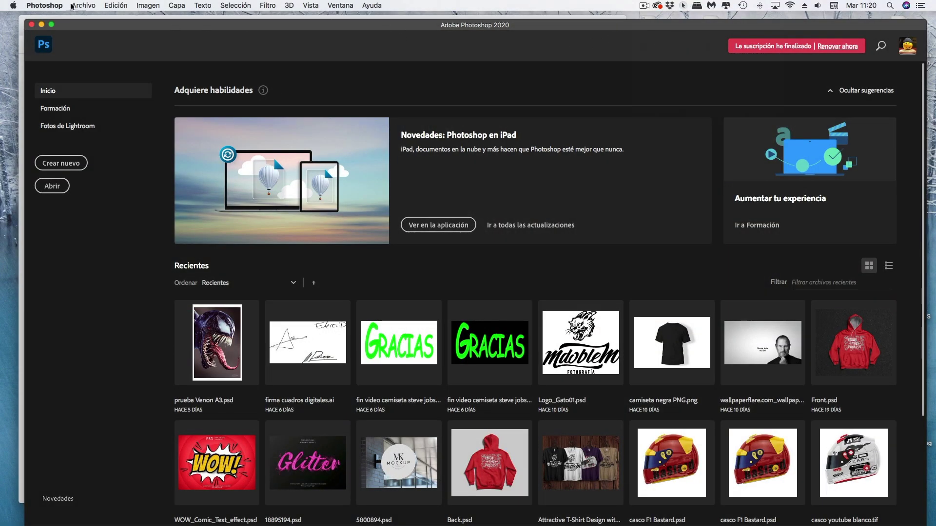
- Create a 1920 × 1080 mm, 300 ppi landscape document named Bandera Inglesa
left_click(72, 6)
left_click(90, 19)
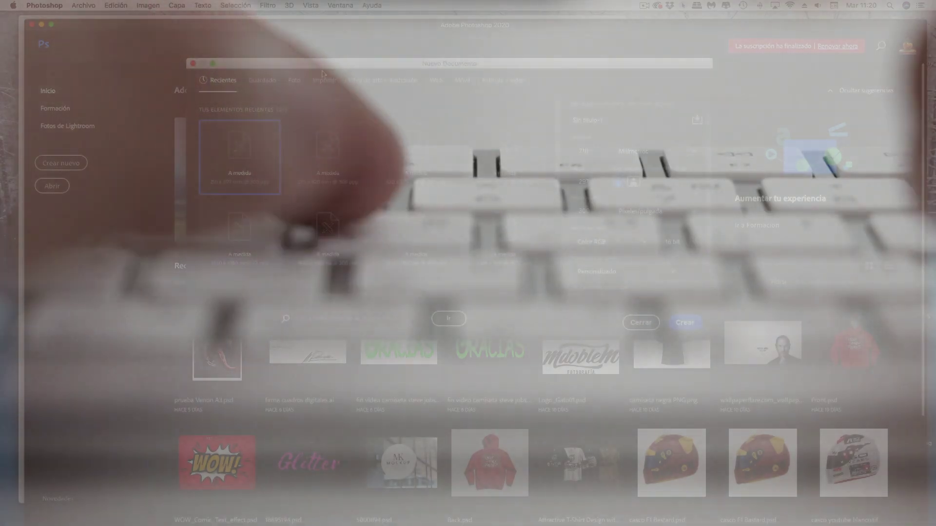
key("BackSpace")
key("BackSpace")
key("BackSpace")
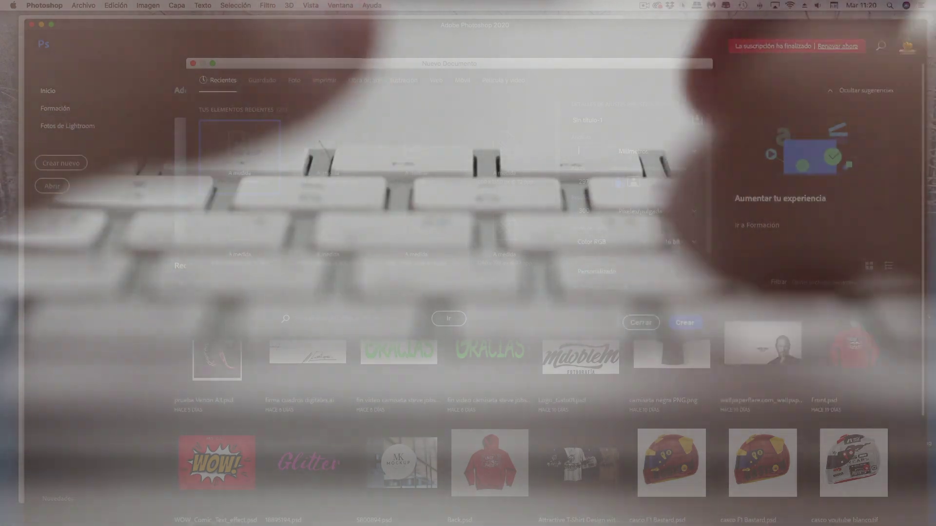
type("1920")
key("Tab")
type("1080")
key("Tab")
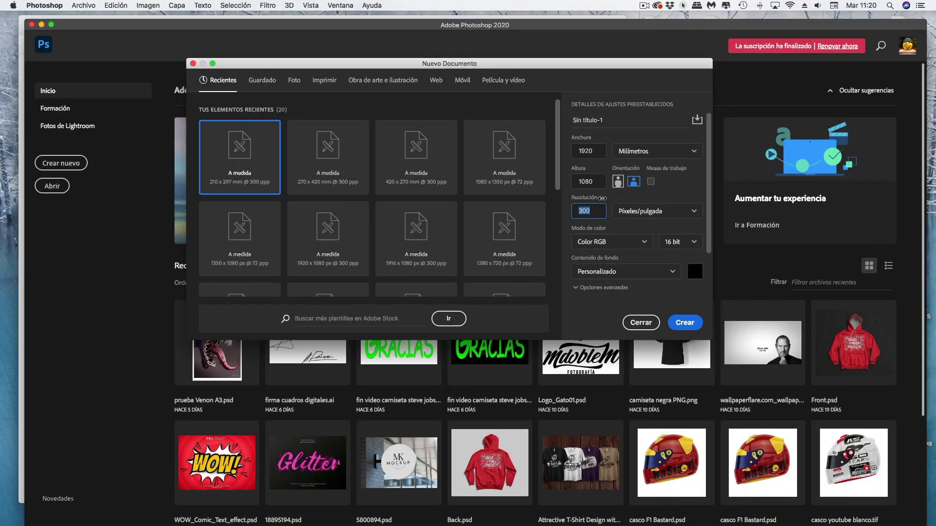
triple_click(599, 120)
type("Bandera")
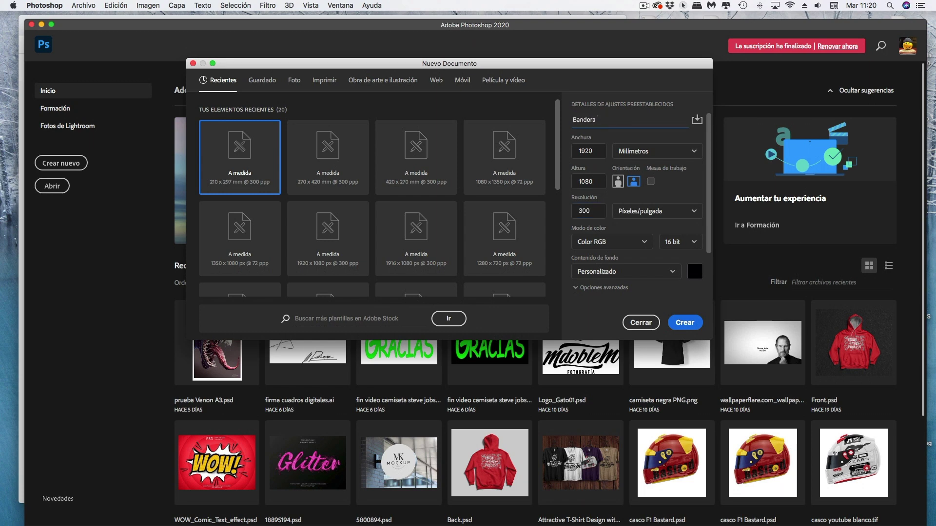
key("BackSpace")
key("BackSpace")
left_click(685, 321)
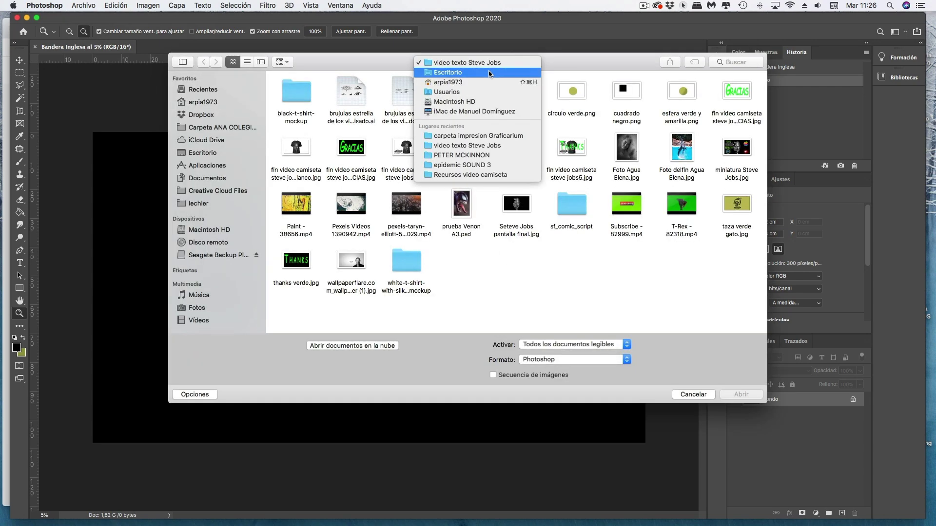
left_click(489, 73)
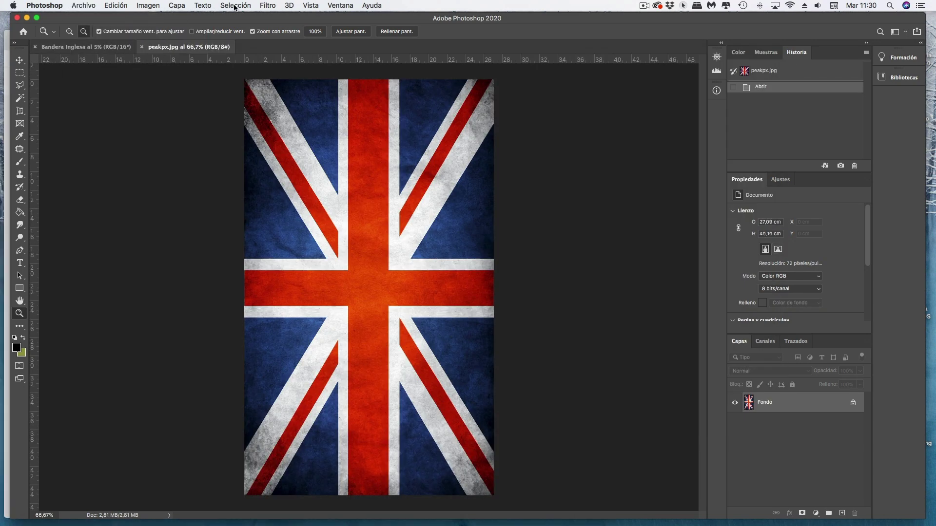
- Open and rasterize the red fabric EPS from its download folder
left_click(83, 47)
key("super+o")
left_click(518, 99)
double_click(518, 99)
left_click(295, 92)
key("Return")
left_click(544, 196)
- Copy the whole Union Jack image and paste it into the document
left_click(236, 5)
left_click(223, 49)
key("super+a")
key("super+c")
key("ctrl+Tab")
key("super+v")
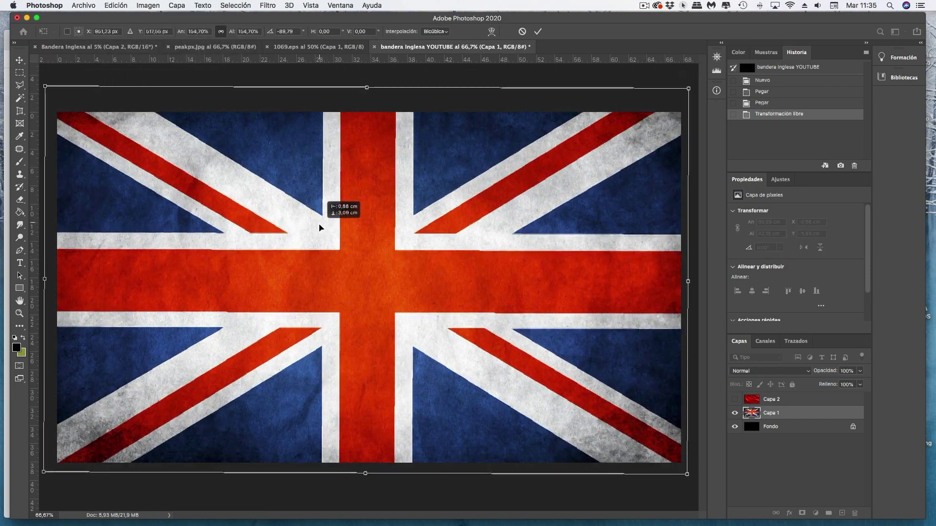
- Free Transform the Union Jack so it fills the canvas
left_click_drag(324, 219, 318, 239)
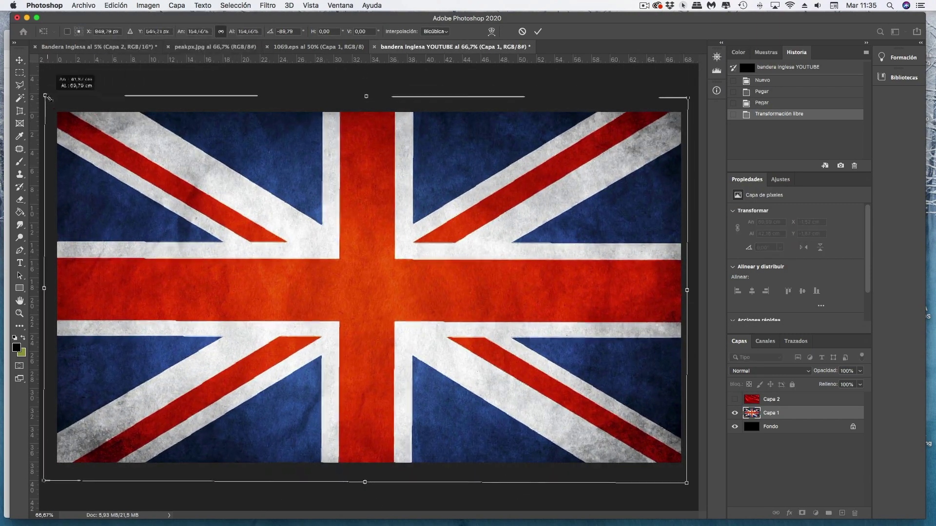
left_click_drag(365, 98, 370, 102)
left_click_drag(376, 175, 335, 157)
left_click_drag(55, 99, 51, 96)
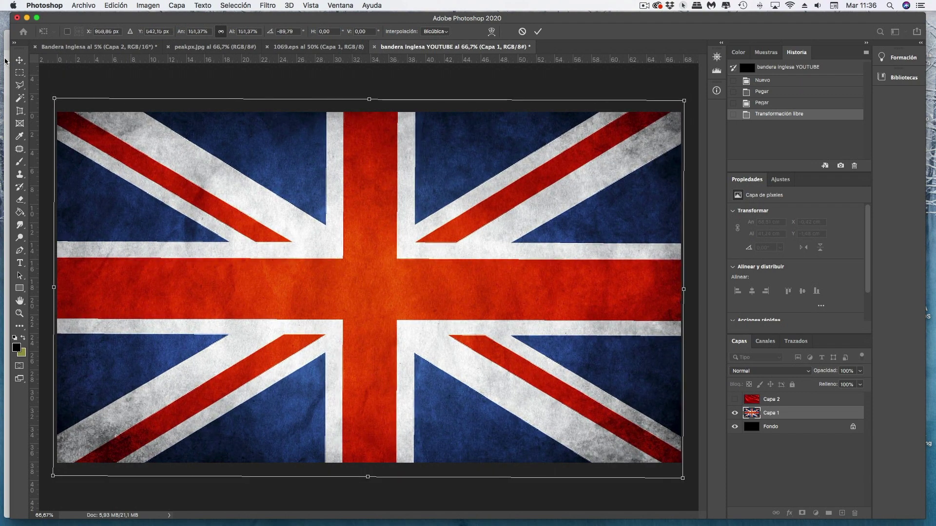
key("Return")
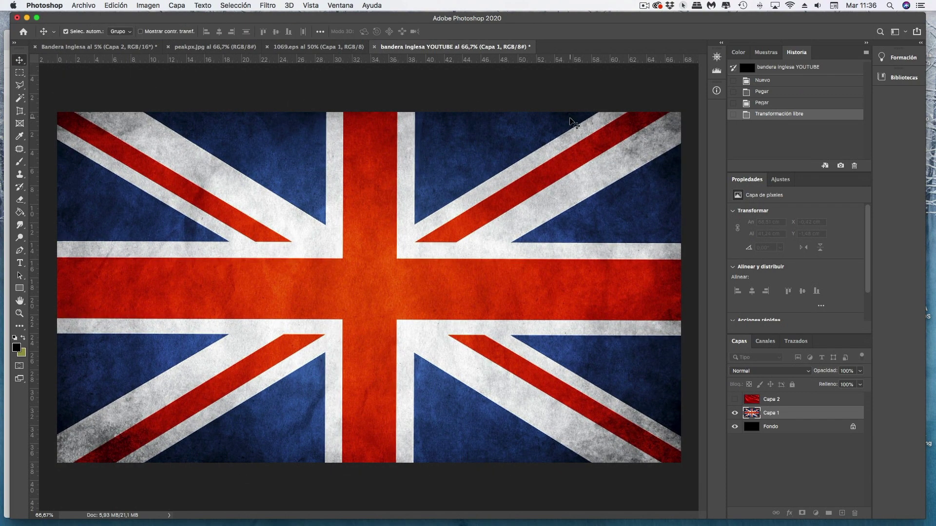
- Show and select the red fabric layer Capa 2, then desaturate it with Cmd+Shift+U
left_click(735, 400)
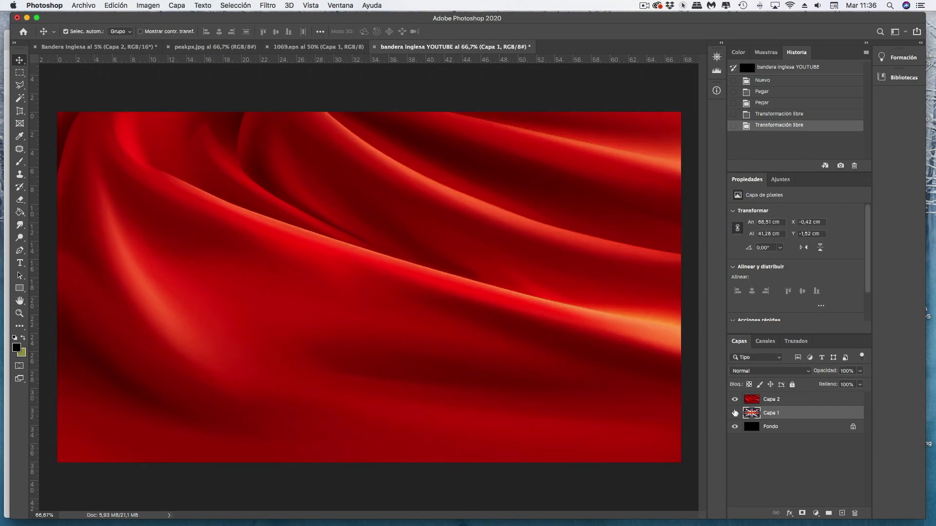
left_click(752, 400)
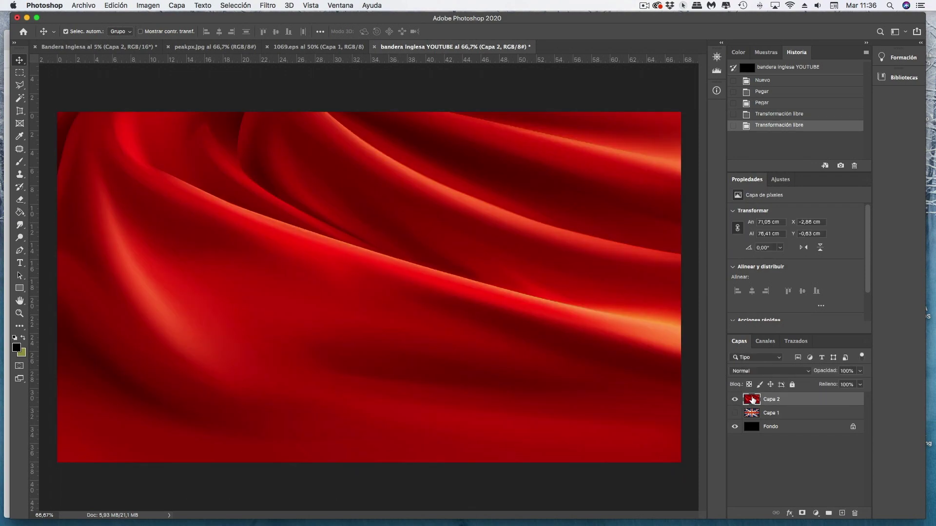
left_click(644, 6)
left_click(657, 36)
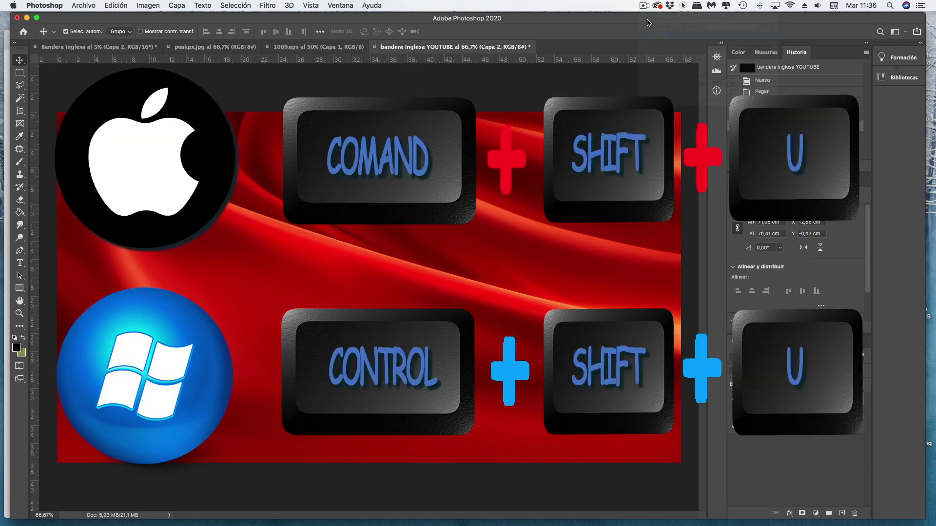
key("super+shift+u")
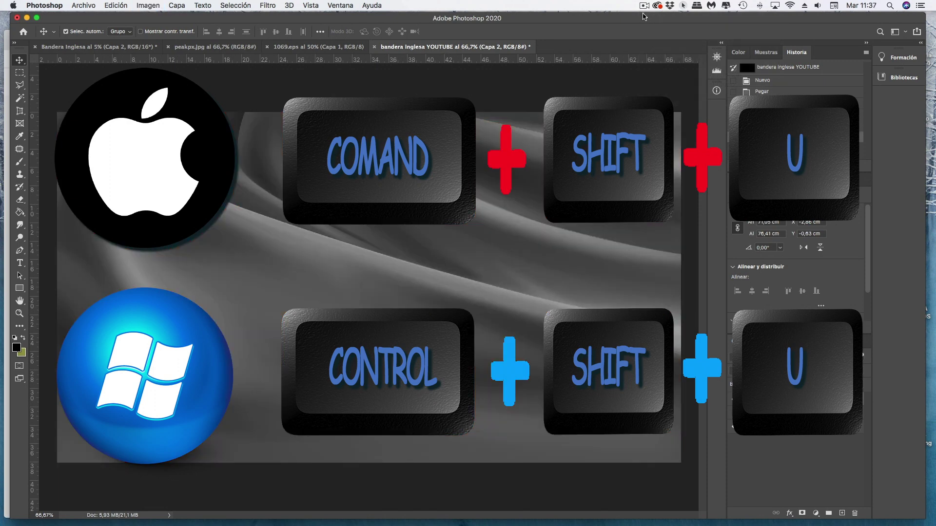
left_click(644, 8)
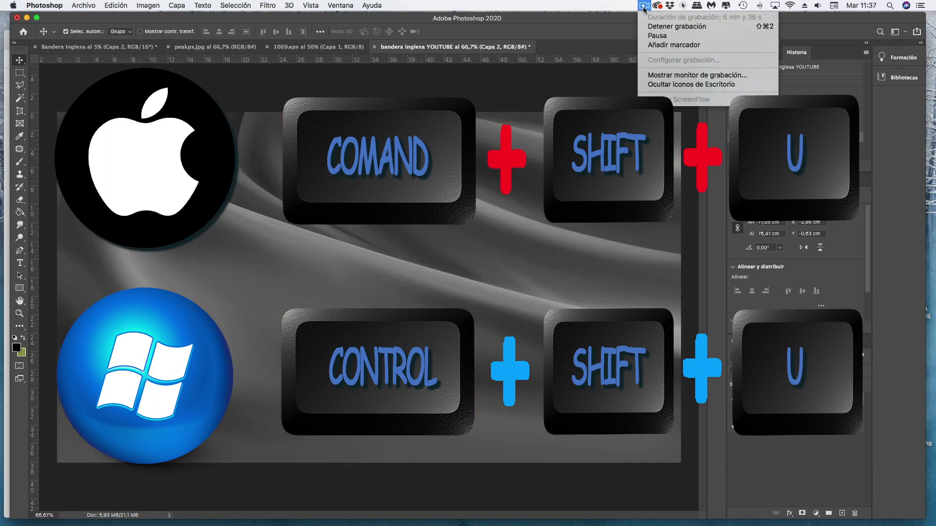
left_click(652, 38)
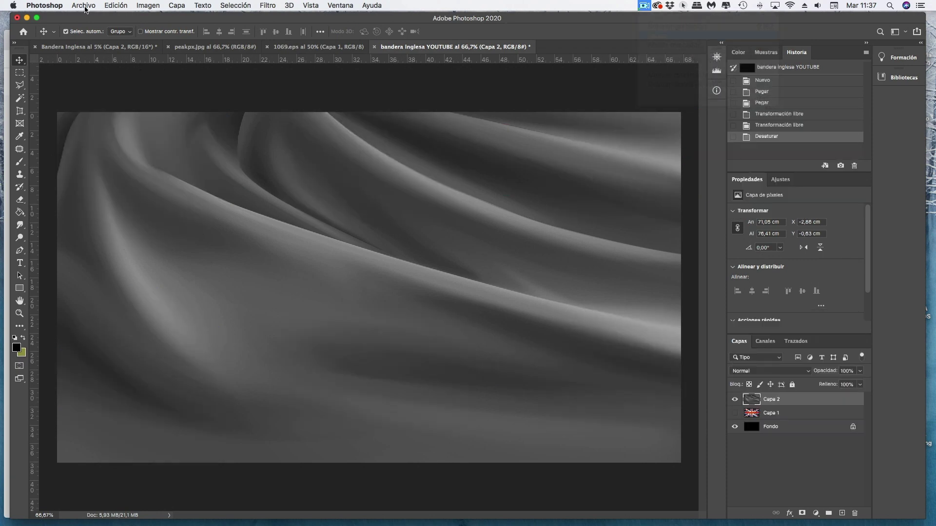
- Save a copy as 'bandera inglesa YOUTUBE DESATURADA.psd'
left_click(85, 7)
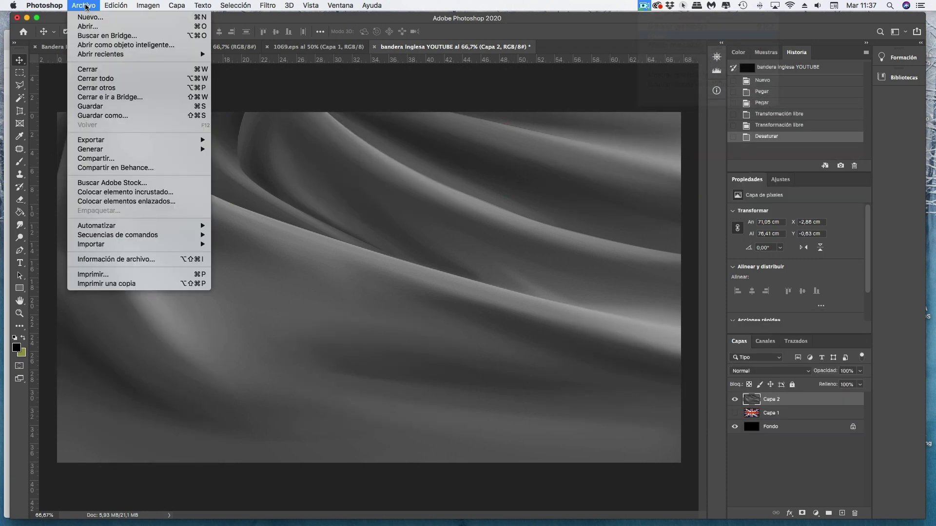
left_click(103, 115)
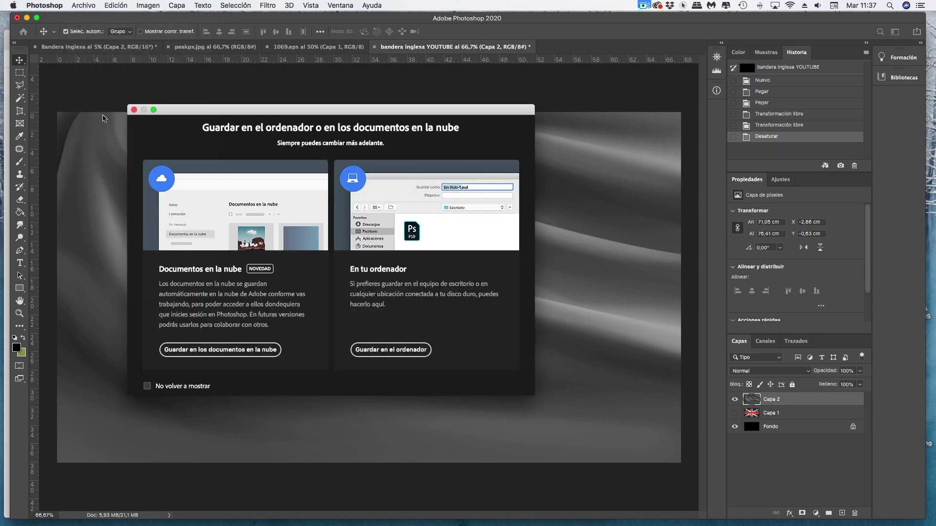
left_click(404, 350)
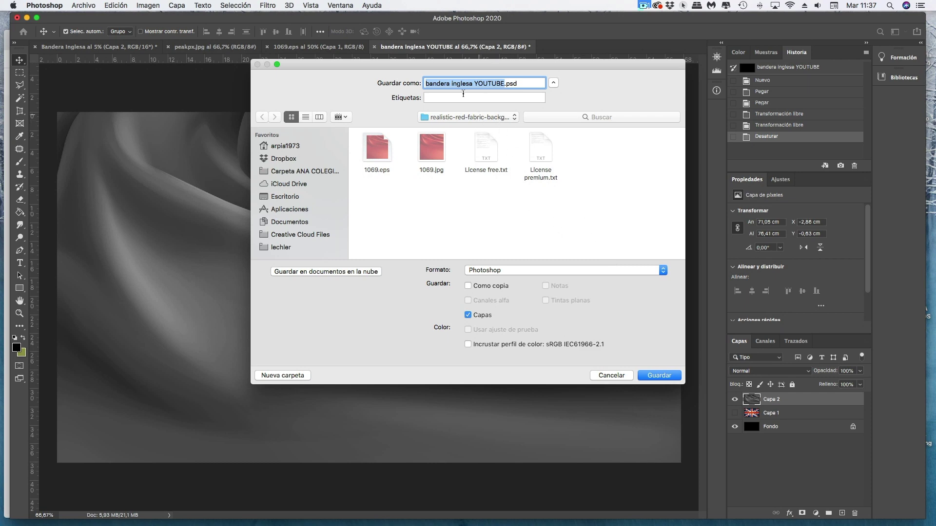
left_click(504, 84)
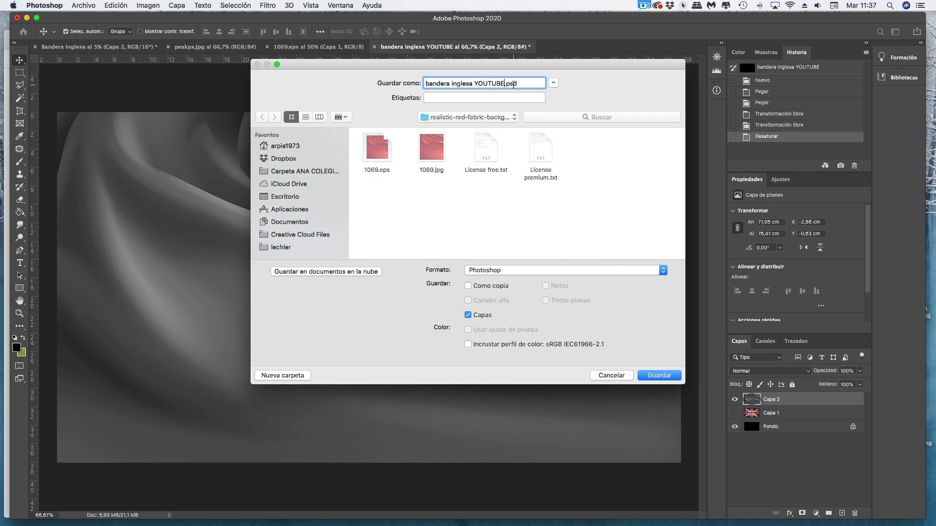
type("DESATURADA")
left_click(673, 376)
left_click(616, 207)
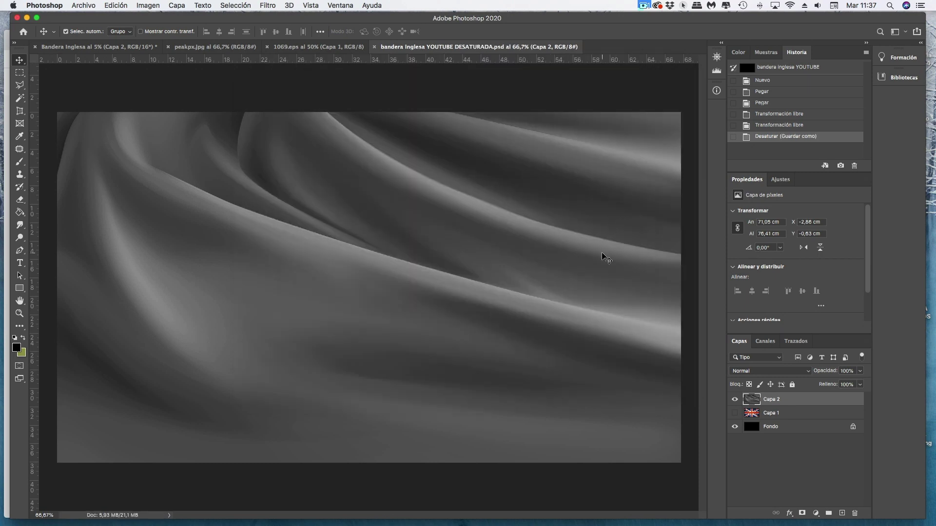
left_click(645, 6)
- Hide the grey fabric layer and convert the layer to a smart object
left_click(663, 27)
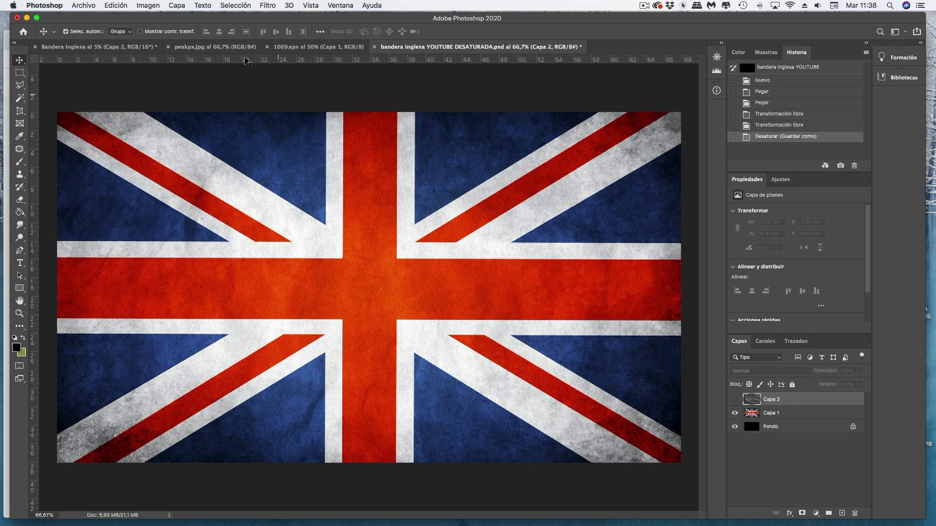
left_click(267, 5)
left_click(292, 35)
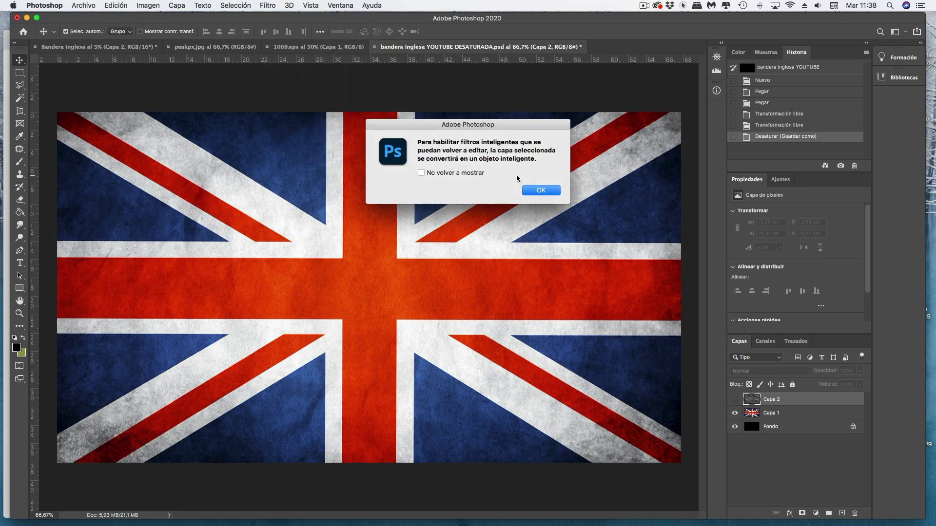
left_click(527, 183)
left_click(267, 6)
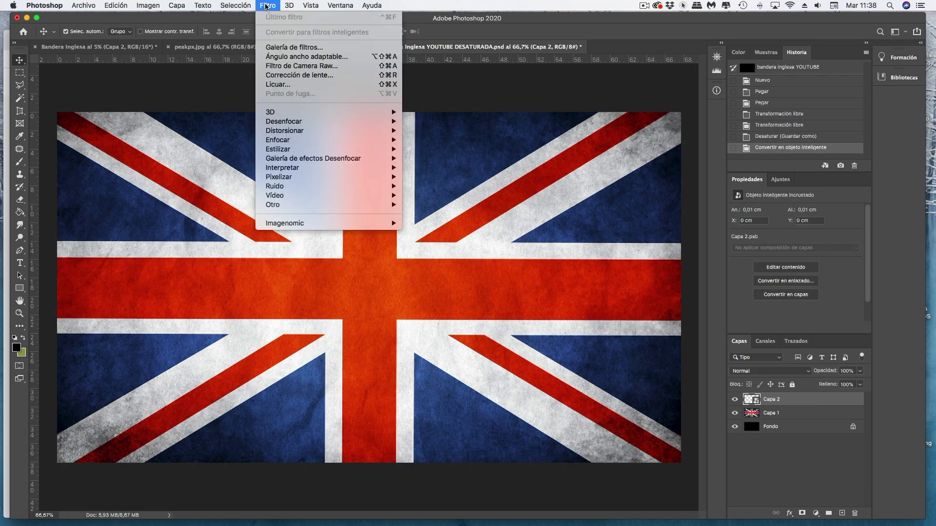
key("Escape")
- Apply Distorsionar > Desplazar to the flag layer with scales of 10
left_click(268, 6)
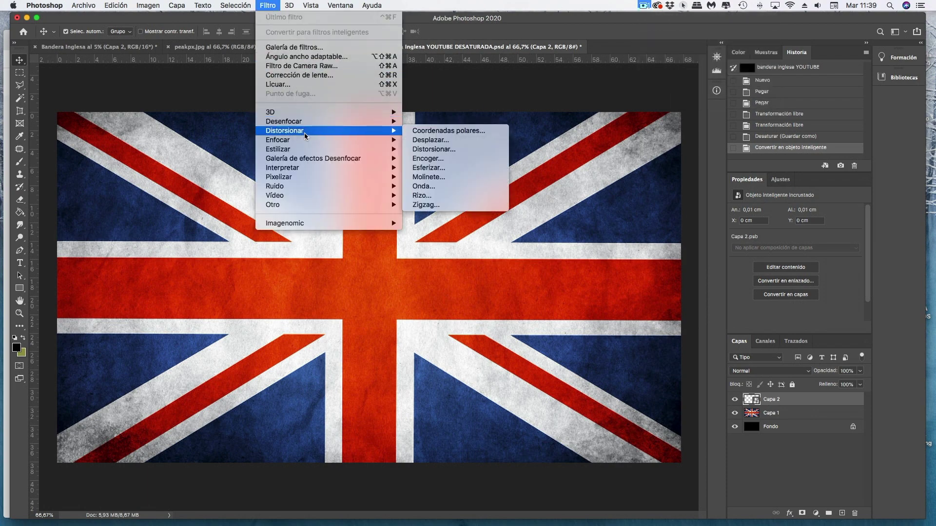
left_click(264, 6)
mouse_move(285, 130)
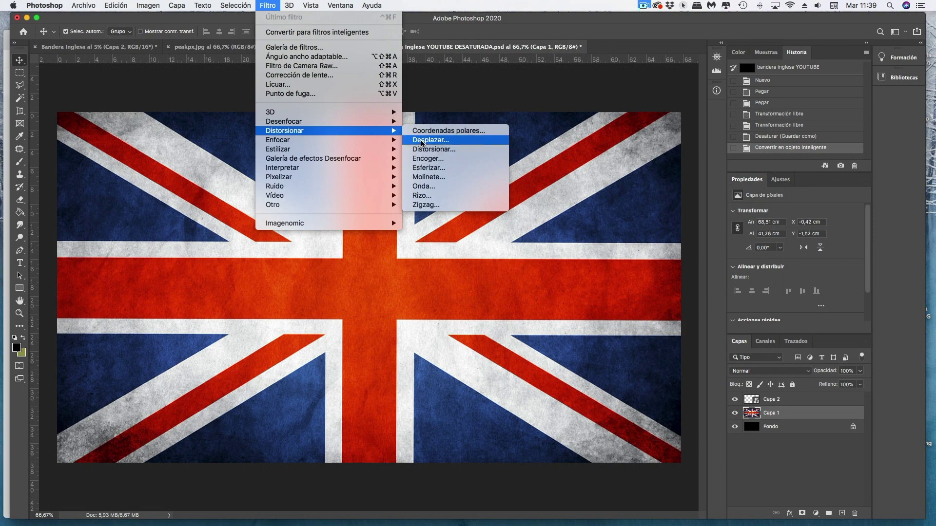
left_click(423, 141)
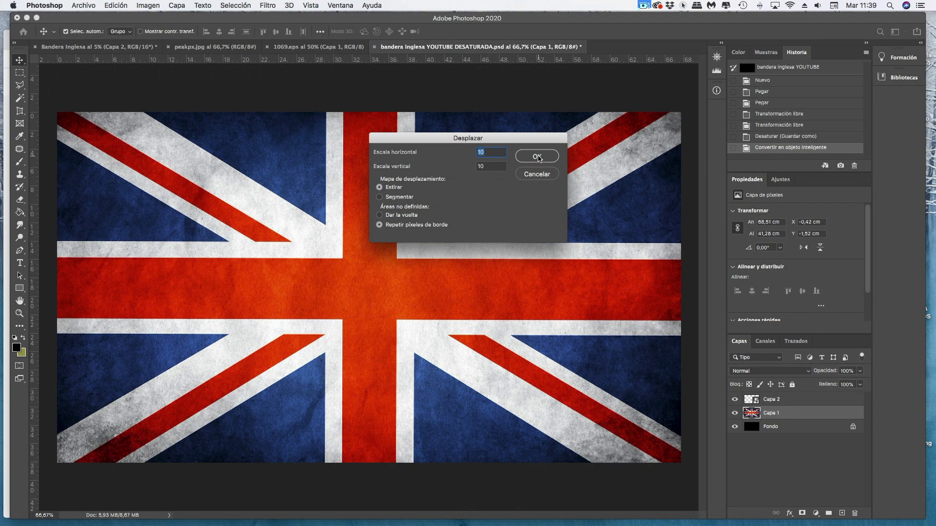
left_click(537, 156)
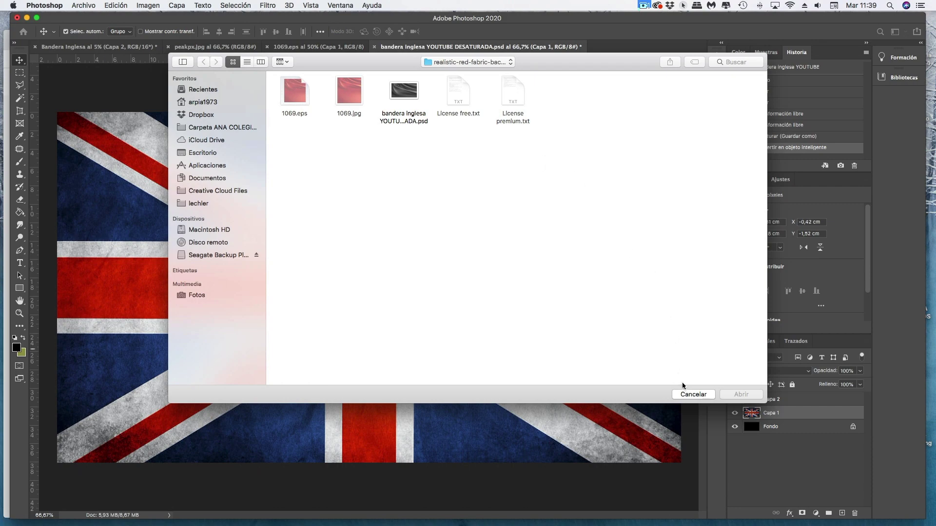
left_click(693, 395)
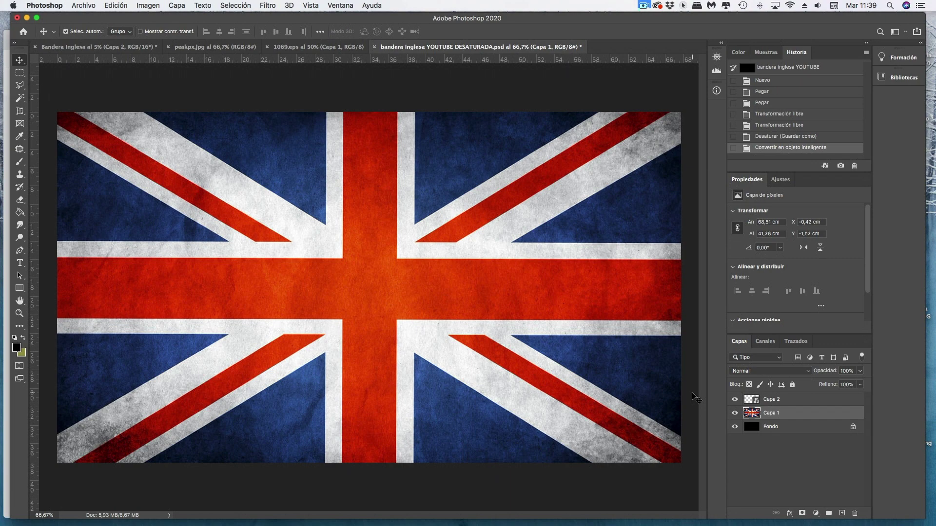
- Choose the DESATURADA psd as the displacement map for the flag
left_click(645, 5)
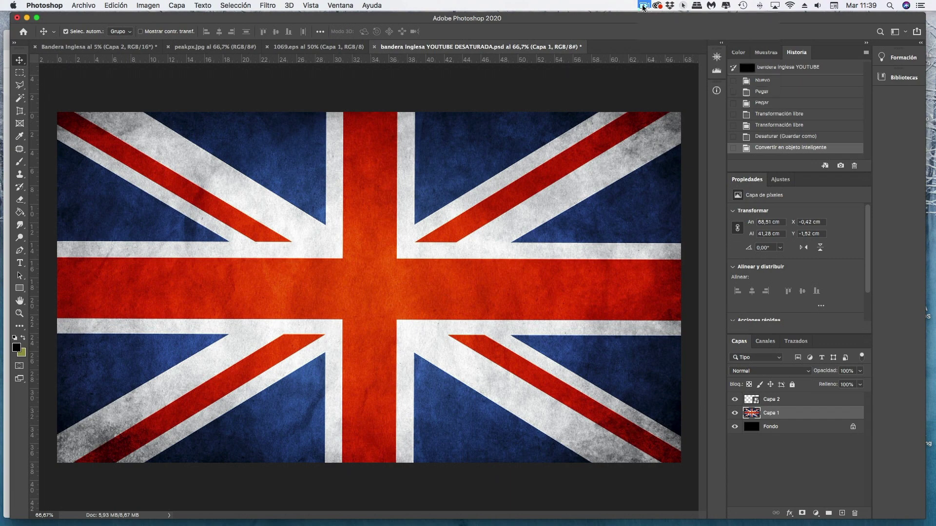
left_click(659, 36)
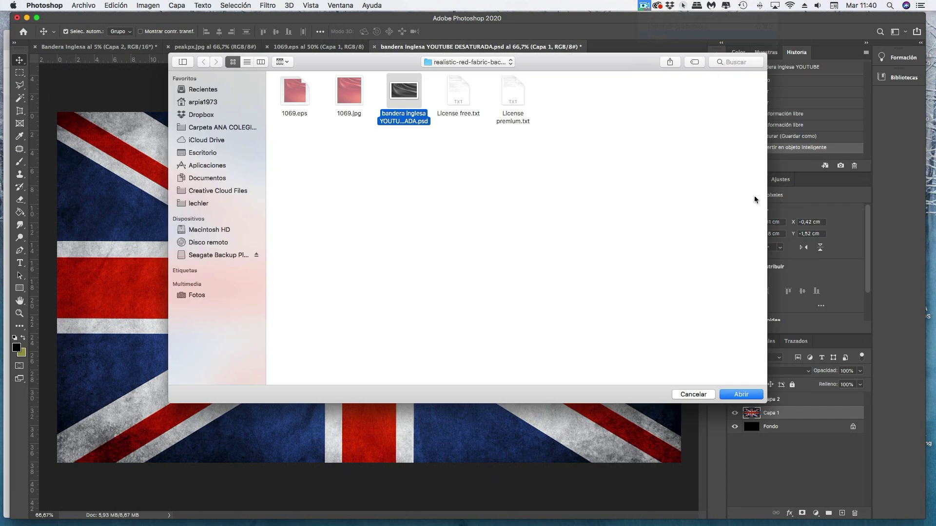
left_click(742, 395)
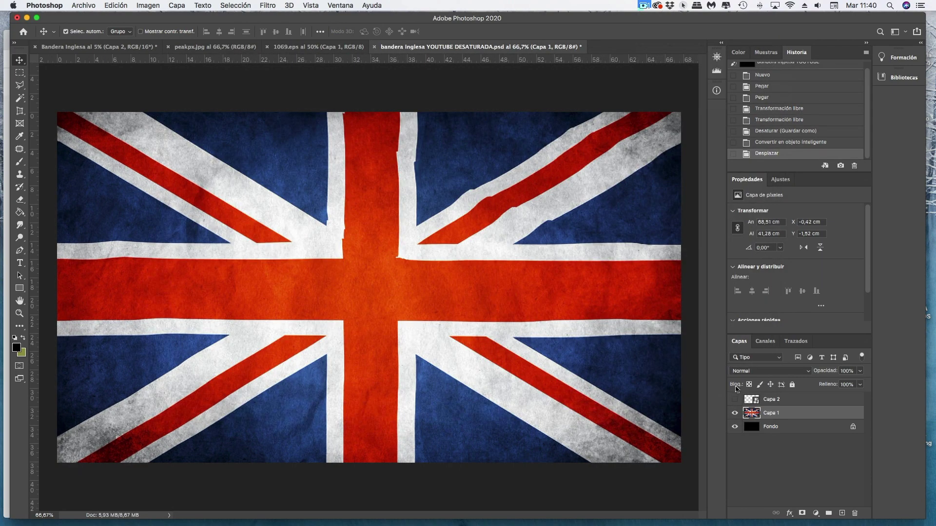
left_click(683, 6)
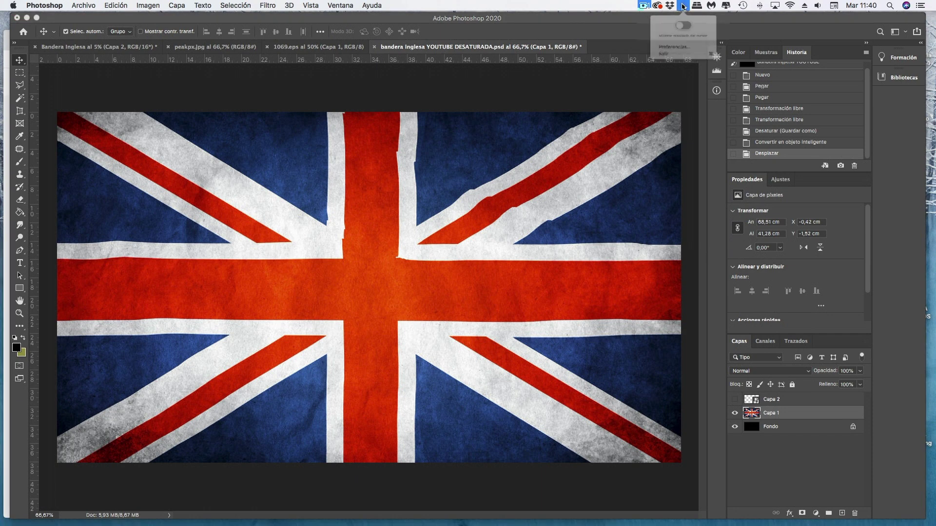
left_click(684, 32)
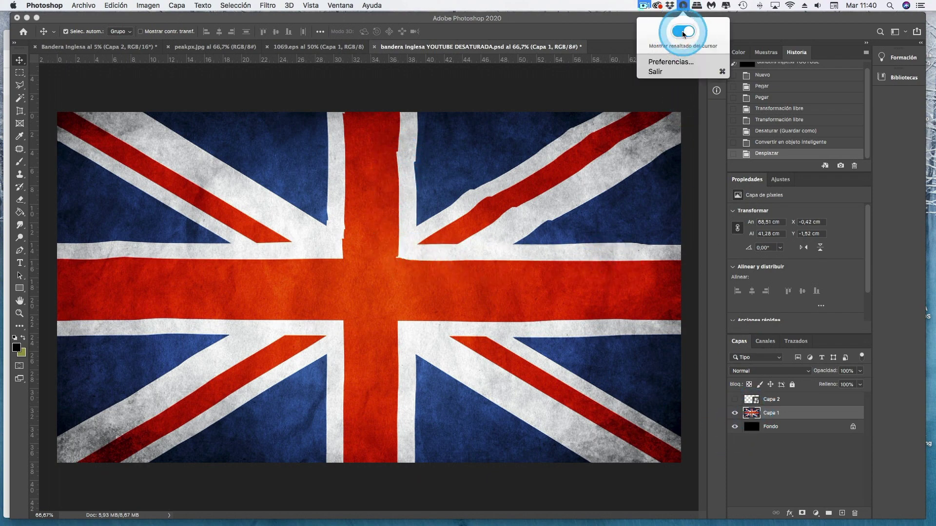
left_click(644, 5)
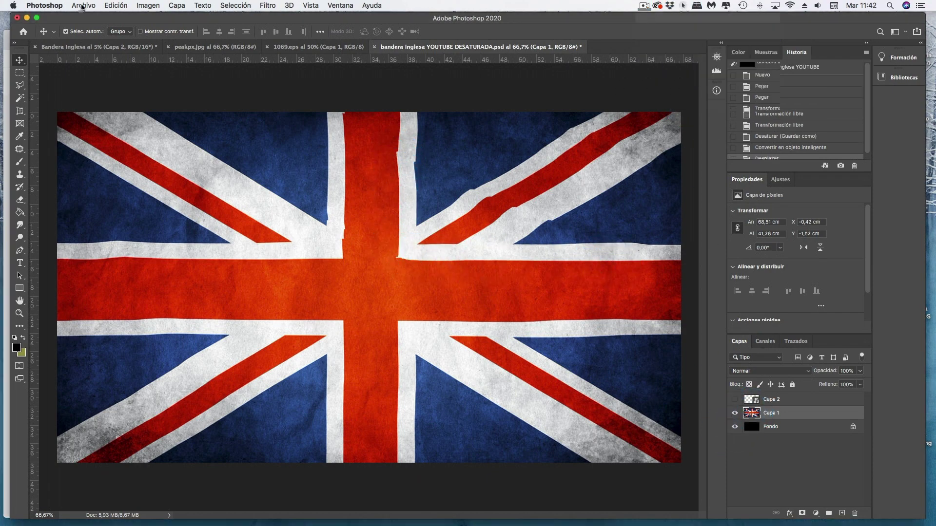
left_click(82, 7)
left_click(90, 28)
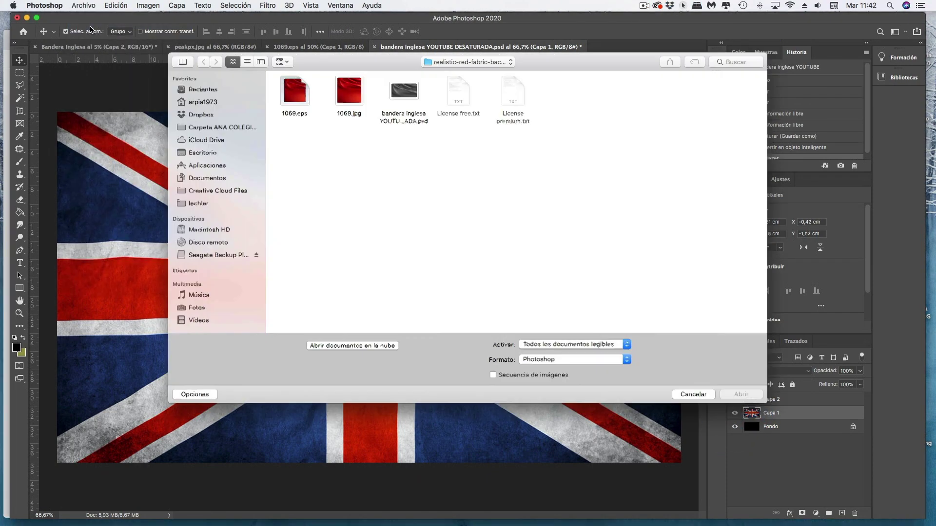
- Place the DESATURADA fabric file over the flag by dragging it onto the canvas
left_click(707, 393)
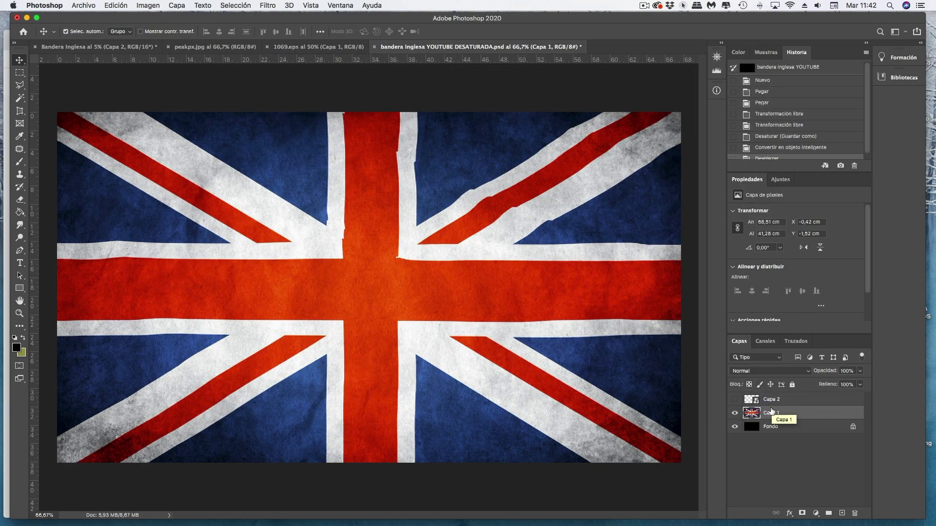
left_click(643, 6)
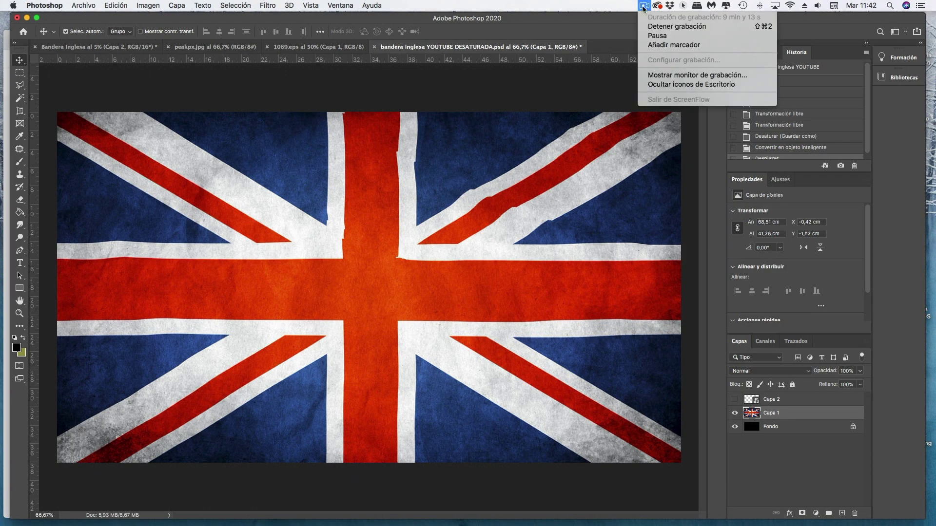
left_click(655, 35)
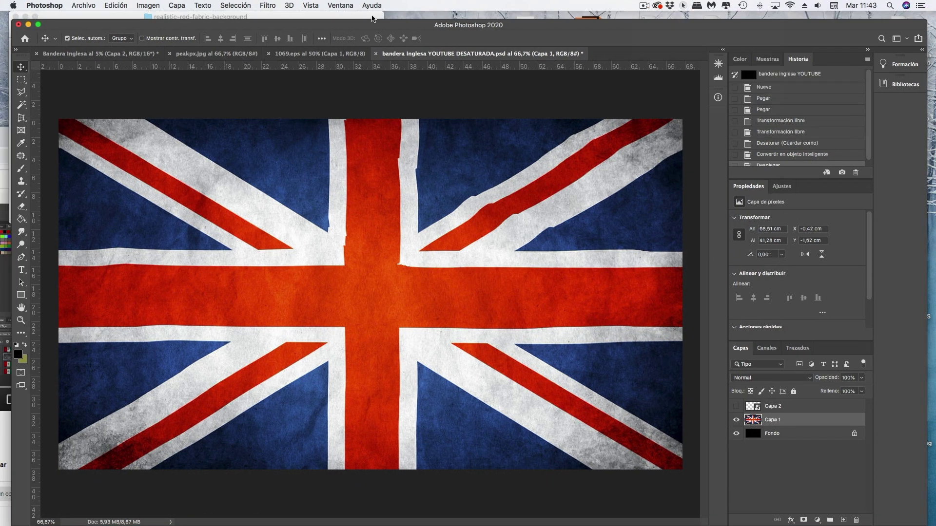
left_click(372, 19)
left_click_drag(196, 116, 388, 329)
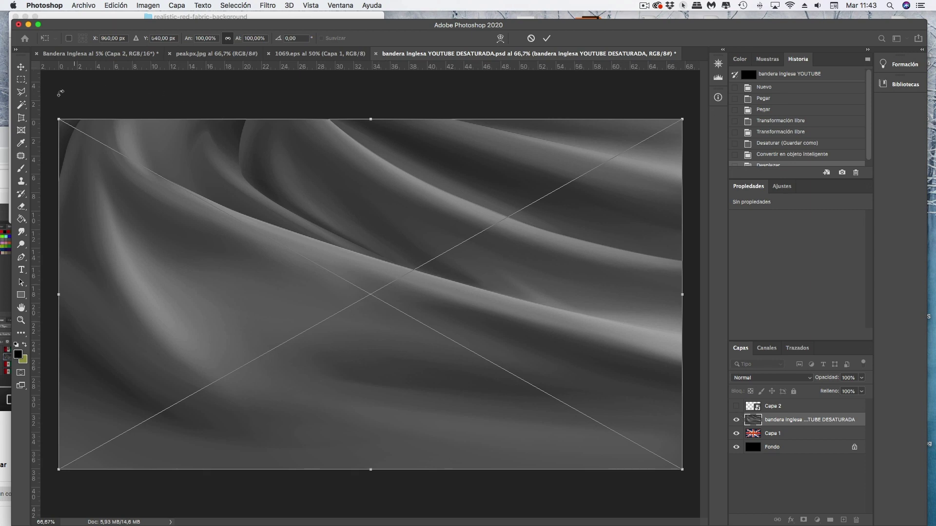
left_click(23, 68)
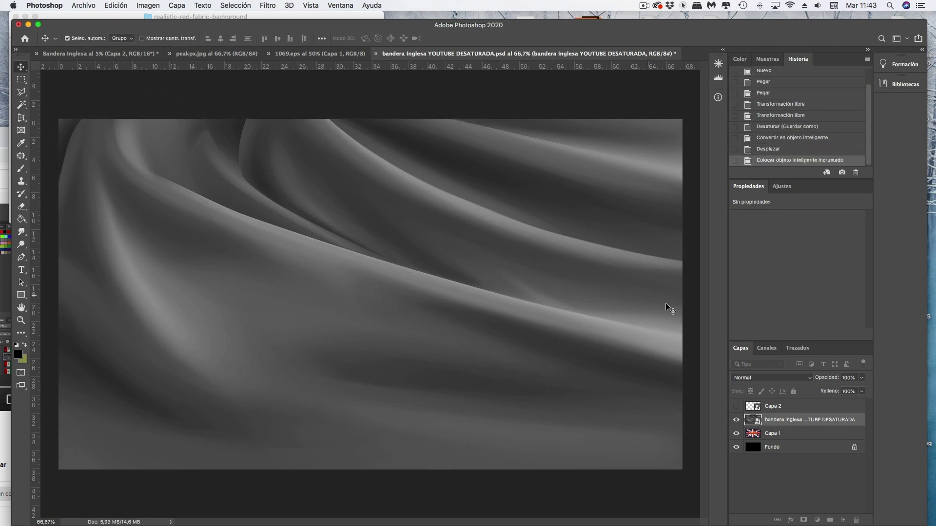
- Set the fabric layer to Luz fuerte blending and hide the flag inside its smart object
left_click(777, 381)
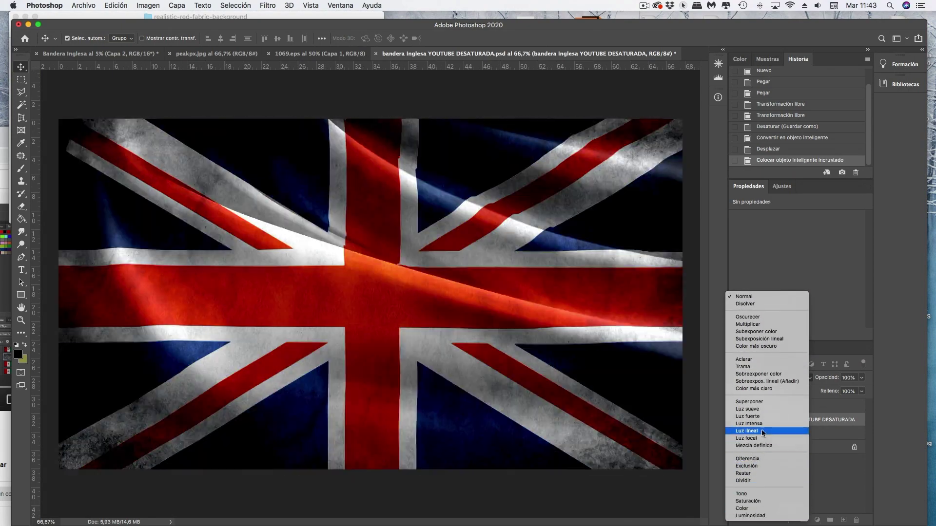
left_click(762, 425)
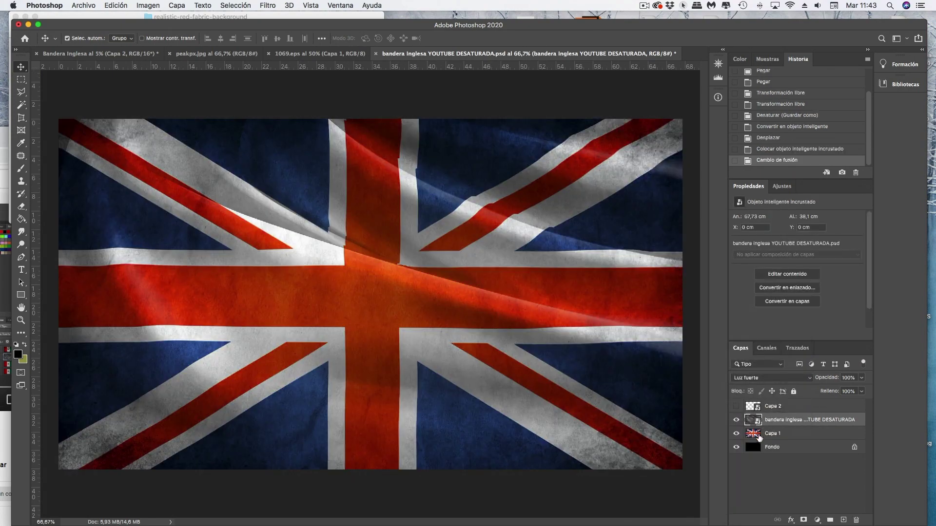
double_click(753, 423)
left_click(737, 420)
- Adjust the fabric layer's Blend If underlying-layer slider, splitting the white point at 154
double_click(752, 406)
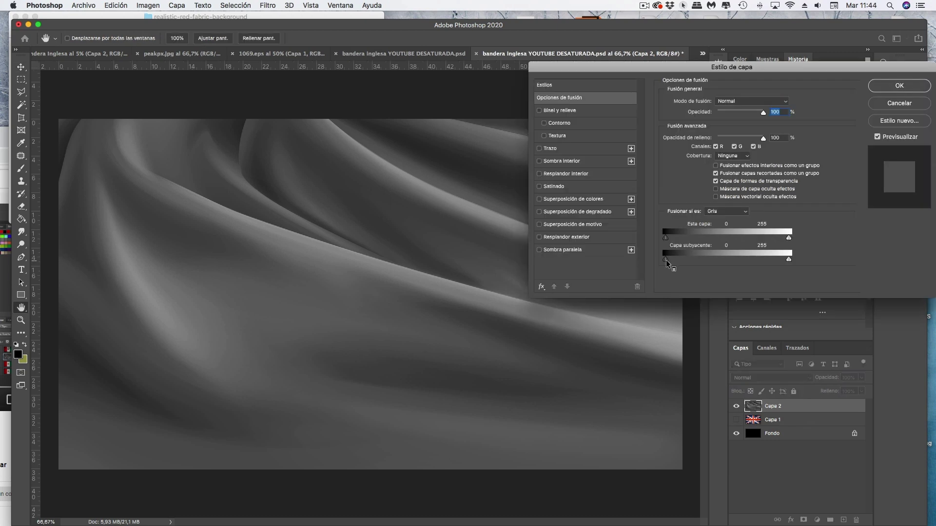
left_click_drag(667, 260, 667, 263)
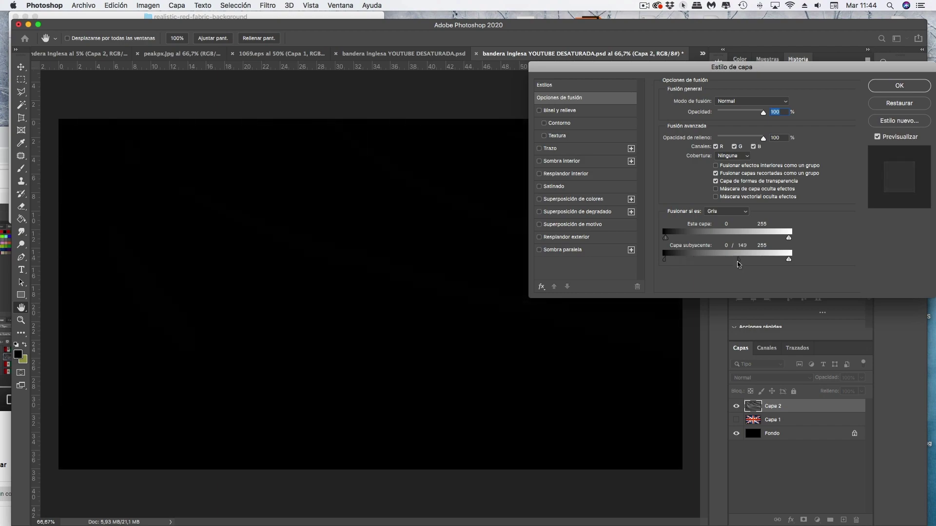
left_click_drag(667, 260, 667, 260)
left_click_drag(789, 259, 741, 260)
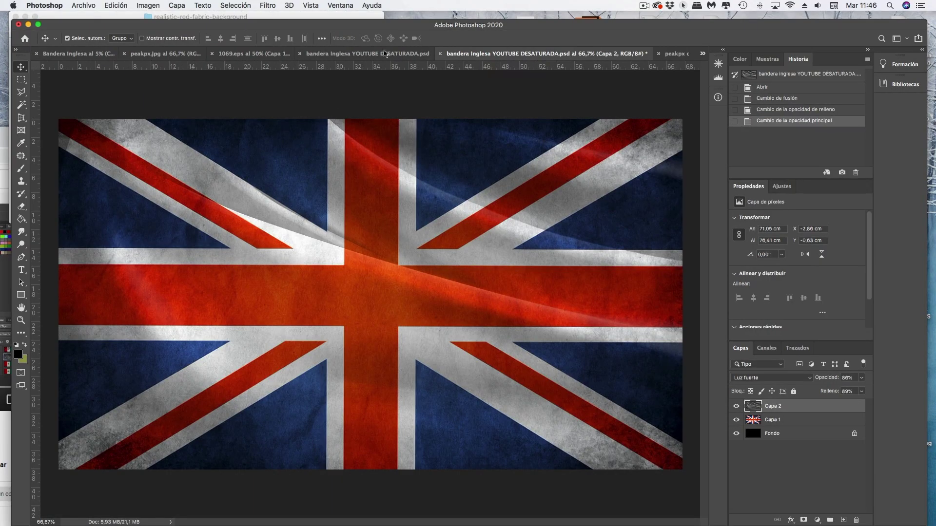
left_click(115, 5)
- Paste the bulldog into the flag composite and duplicate its layer
left_click(128, 96)
left_click(177, 5)
left_click(195, 46)
left_click(566, 206)
- Set the bulldog copy to Trama blending and make the original bulldog layer visible and active
left_click(770, 378)
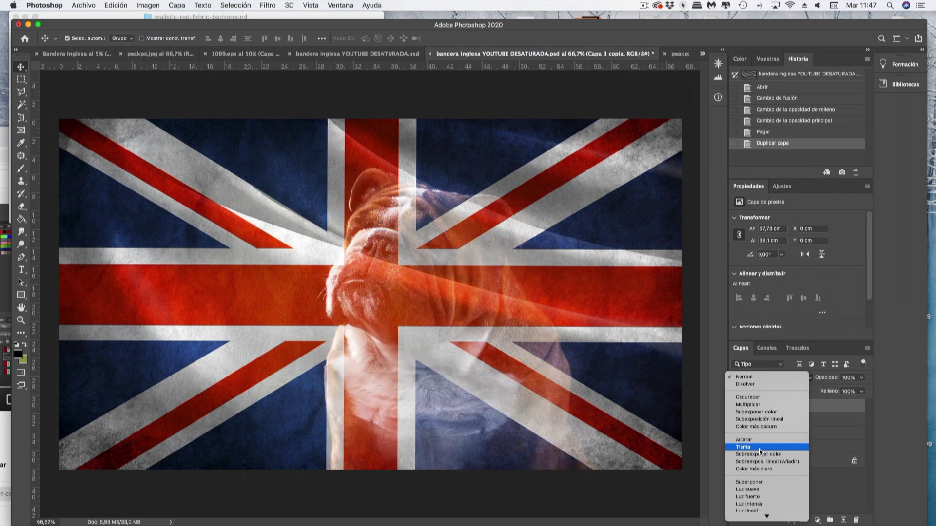
left_click(760, 447)
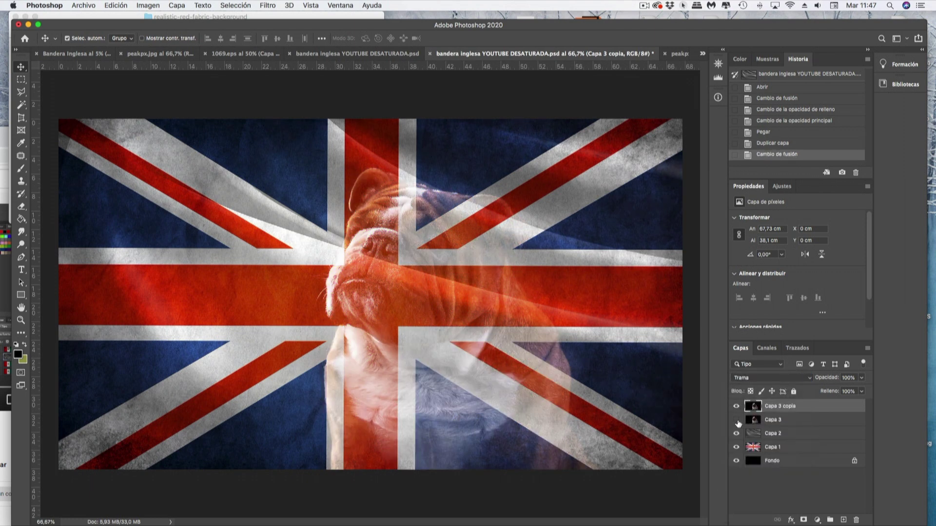
left_click(736, 420, "alt")
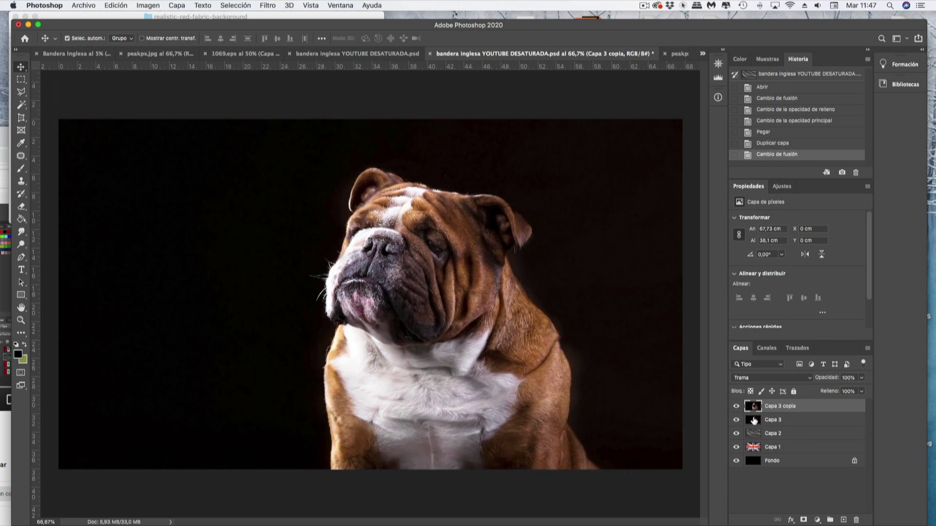
left_click(754, 420)
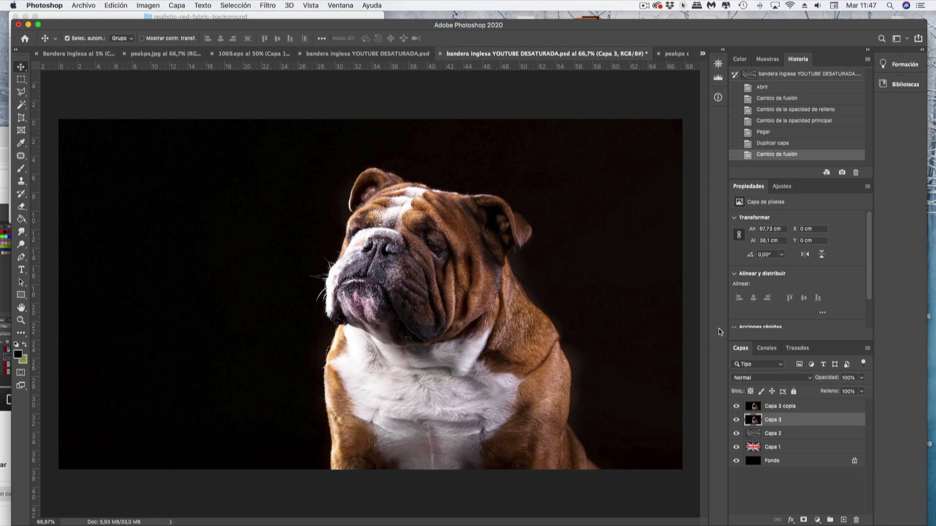
left_click(234, 5)
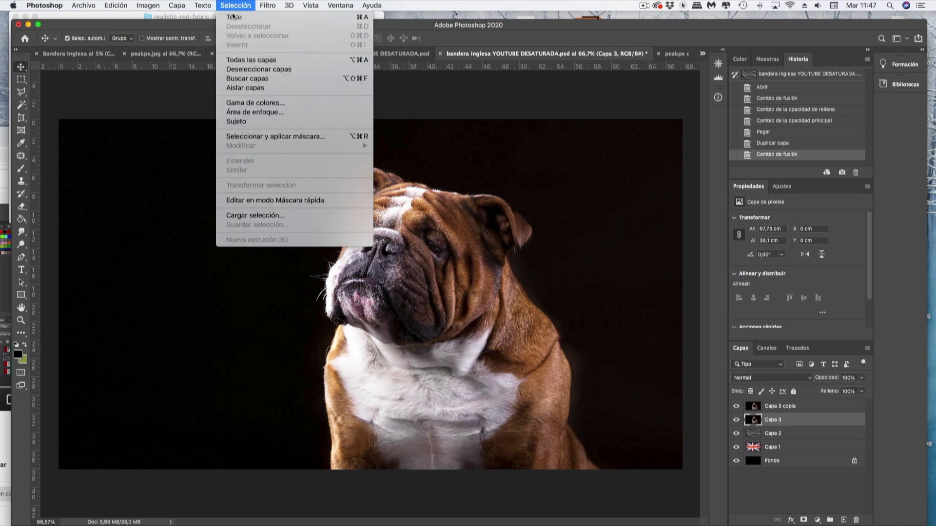
- Select the bulldog subject, shift its edge inward 48% in Select and Mask, and output to Layer Mask
left_click(267, 122)
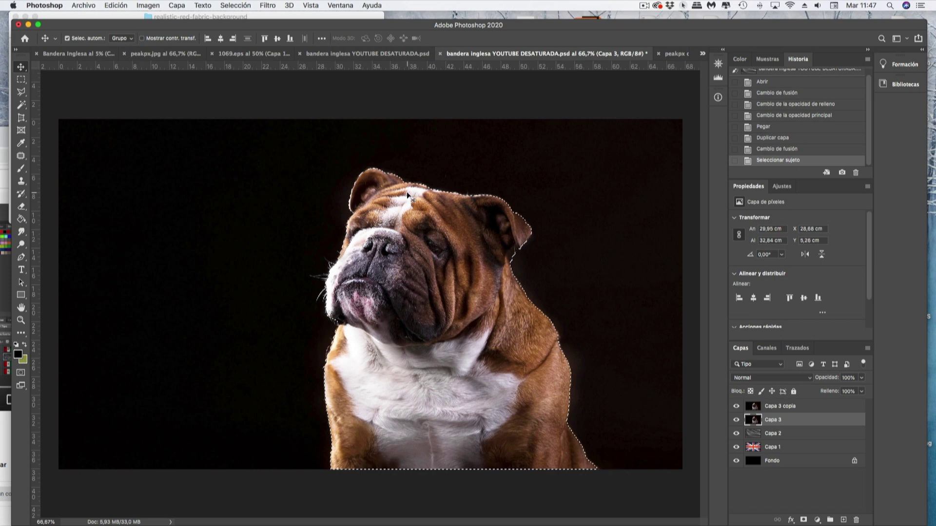
left_click(21, 79)
left_click(428, 39)
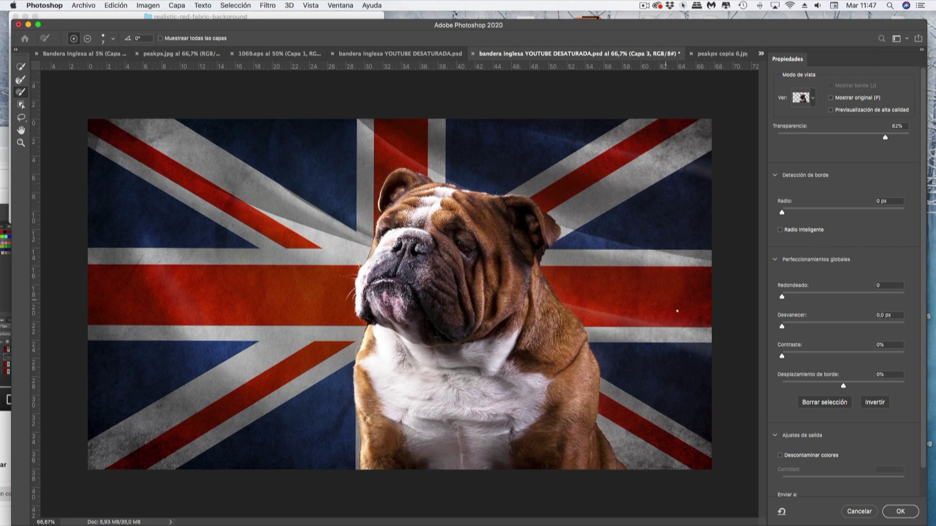
left_click_drag(823, 386, 813, 385)
scroll(852, 492, "down", 2)
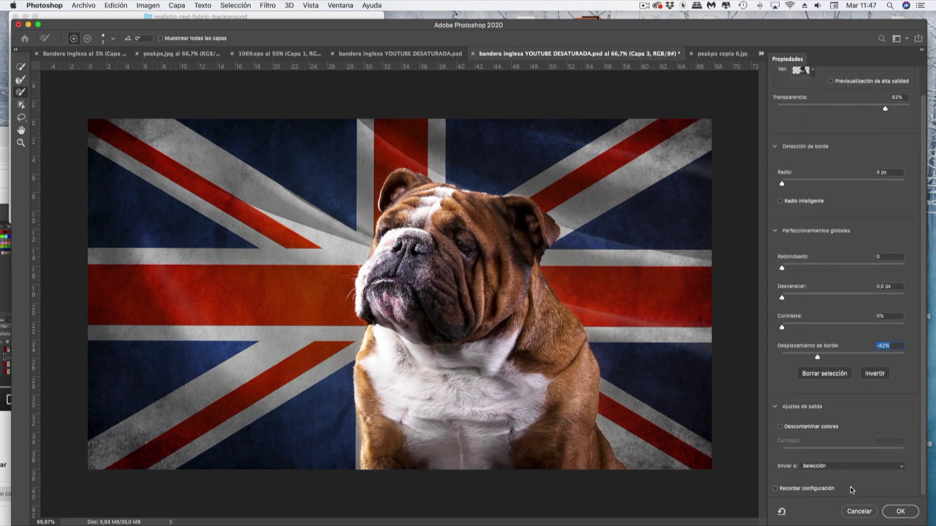
left_click(873, 470)
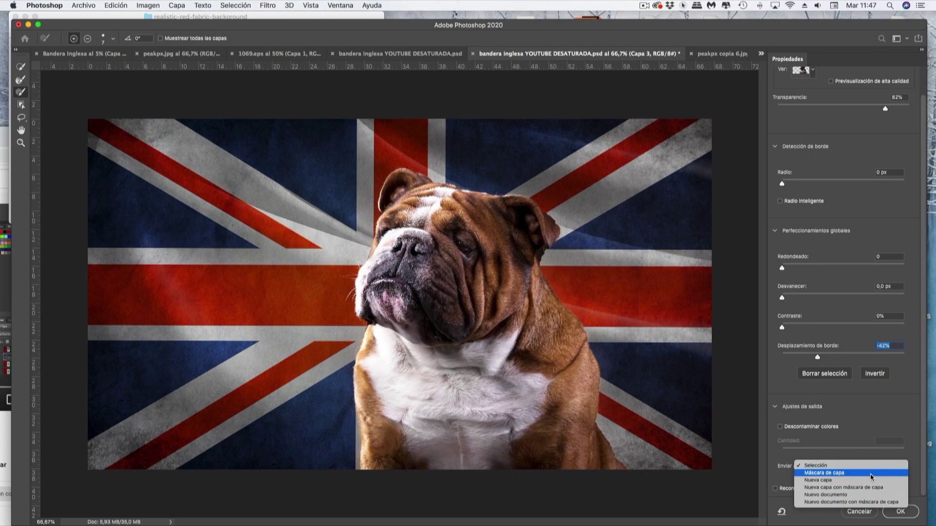
left_click(872, 473)
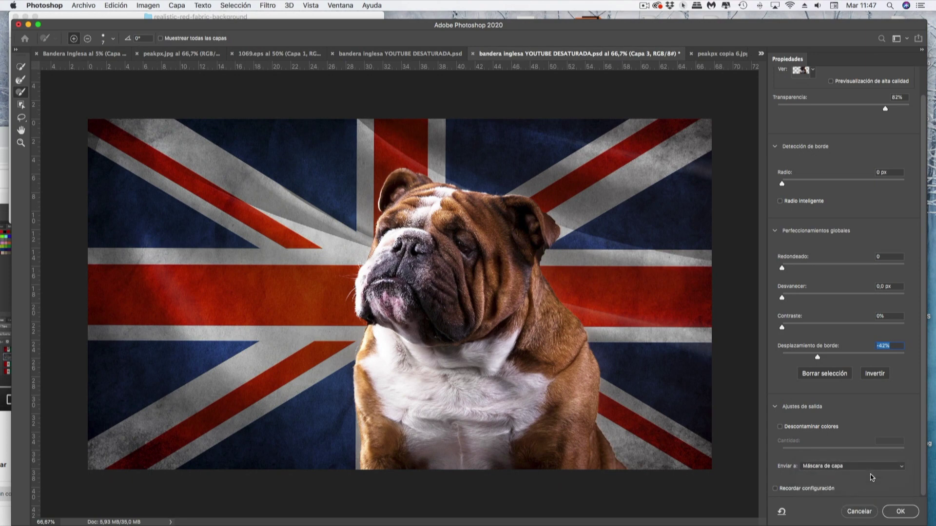
left_click(900, 512)
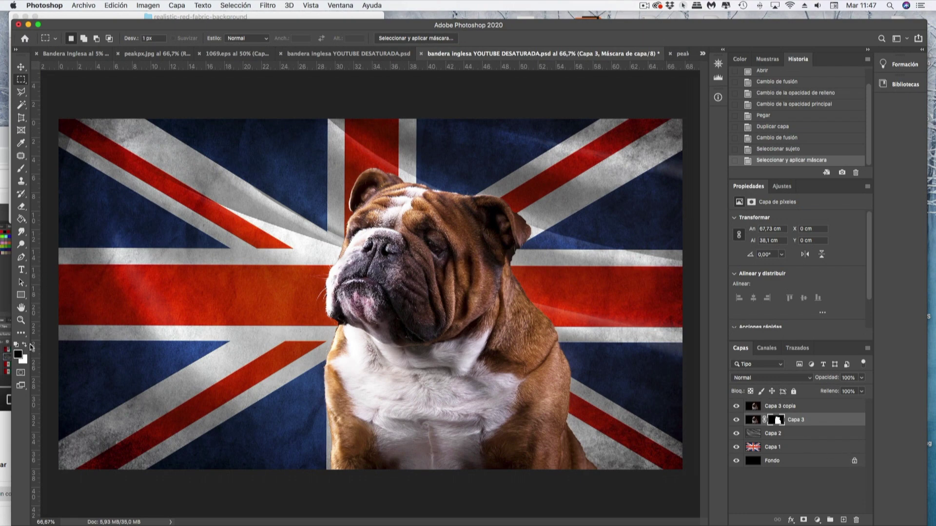
left_click(21, 321)
- Zoom in on the dog's head and set a 16 px soft brush for mask painting
left_click(511, 226, "alt")
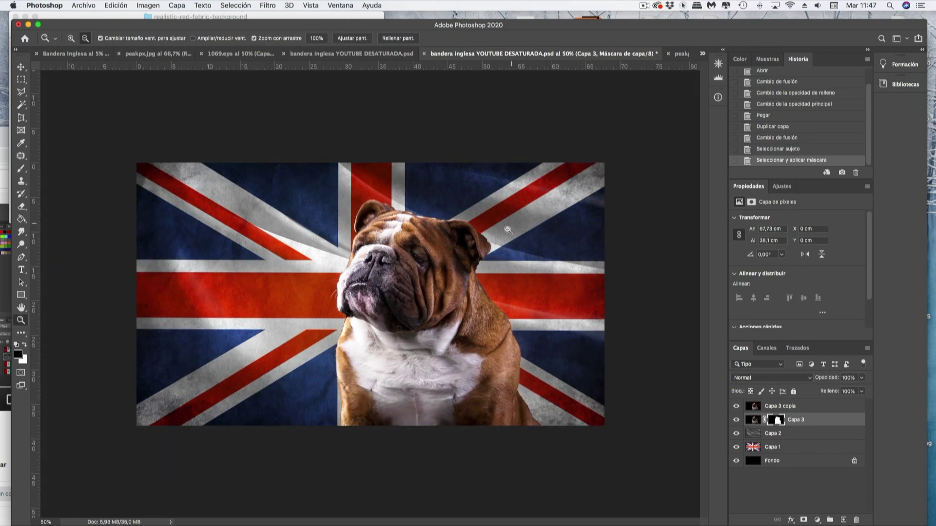
left_click(490, 244)
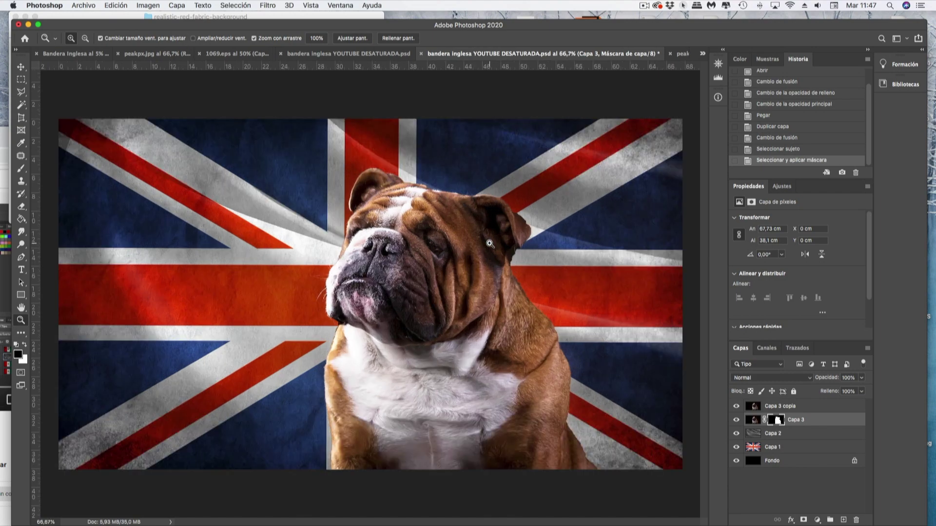
left_click(516, 229)
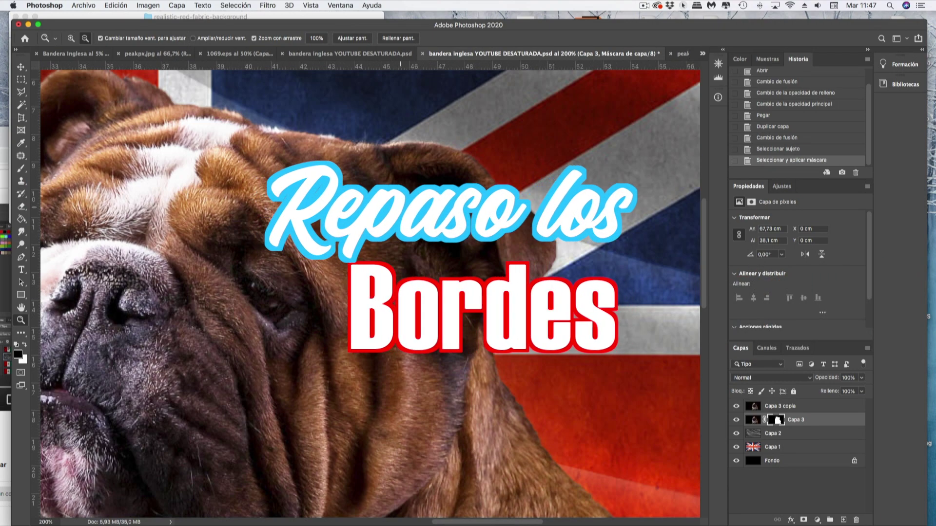
left_click(20, 169)
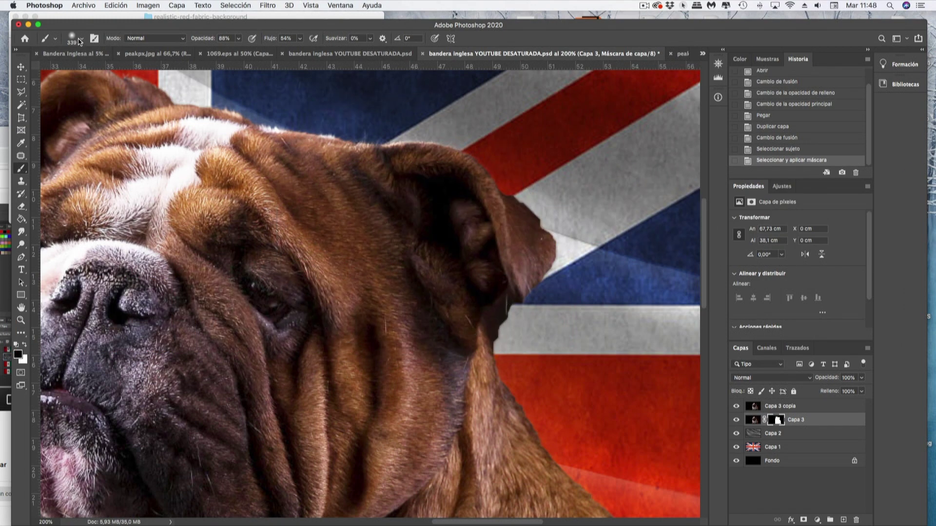
left_click(80, 37)
left_click(80, 66)
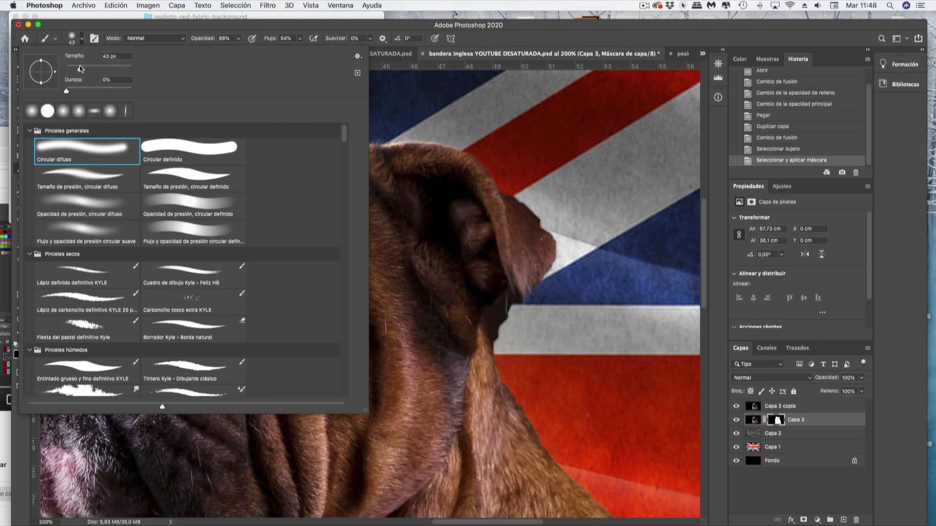
left_click(71, 70)
- Paint the Capa 3 mask along the ear edge, switching to white to reveal fur
left_click(517, 217)
mouse_move(509, 210)
left_mouse_down()
mouse_move(489, 188)
mouse_move(510, 207)
left_mouse_up()
key("x")
mouse_move(510, 205)
left_mouse_down()
mouse_move(505, 197)
mouse_move(550, 248)
mouse_move(494, 320)
mouse_move(487, 355)
left_mouse_up()
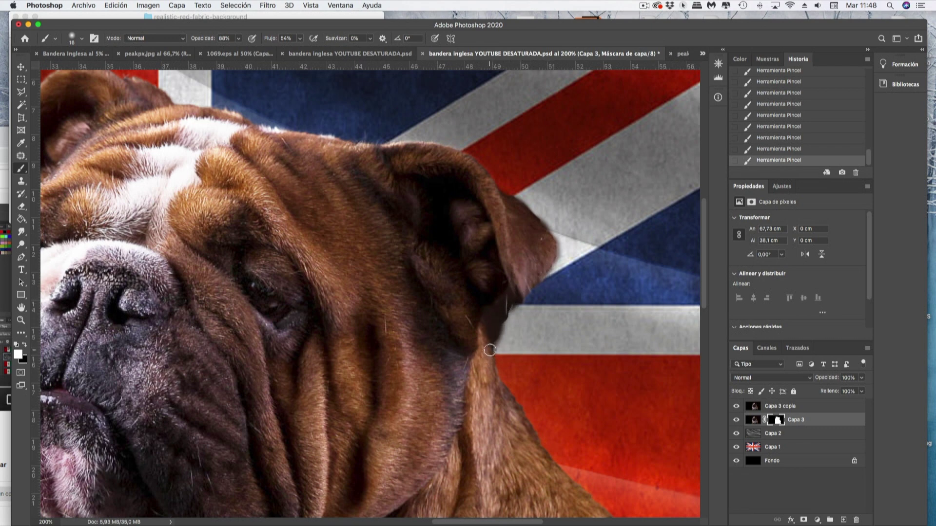
- Restore the dog's neck edge against the flag's white stripe on the mask
scroll(479, 339, "down", 5)
scroll(479, 341, "down", 1)
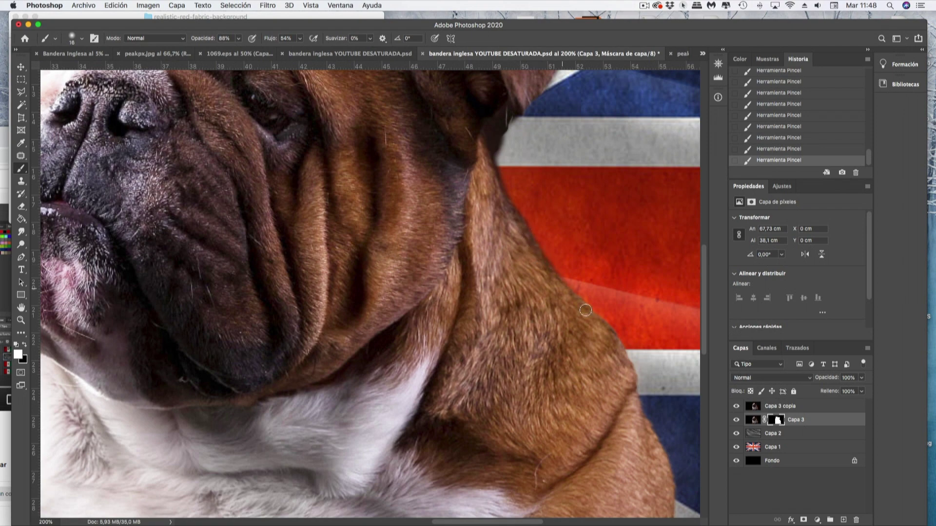
scroll(591, 295, "down", 3)
scroll(591, 295, "right", 2)
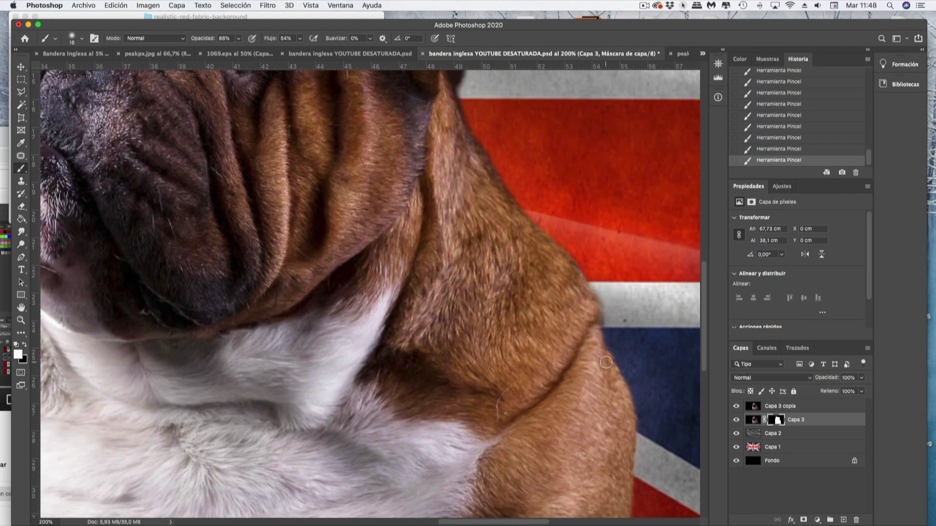
left_click_drag(606, 362, 531, 199)
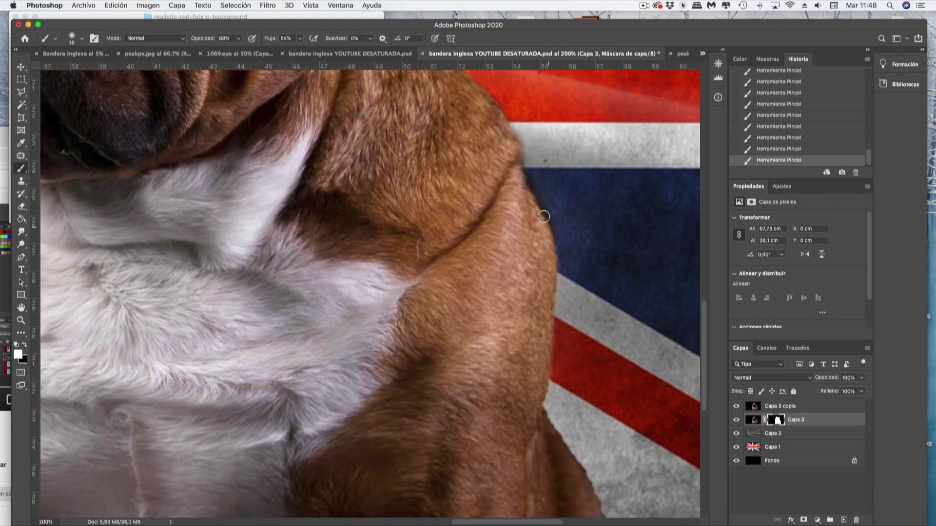
left_click_drag(523, 165, 520, 146)
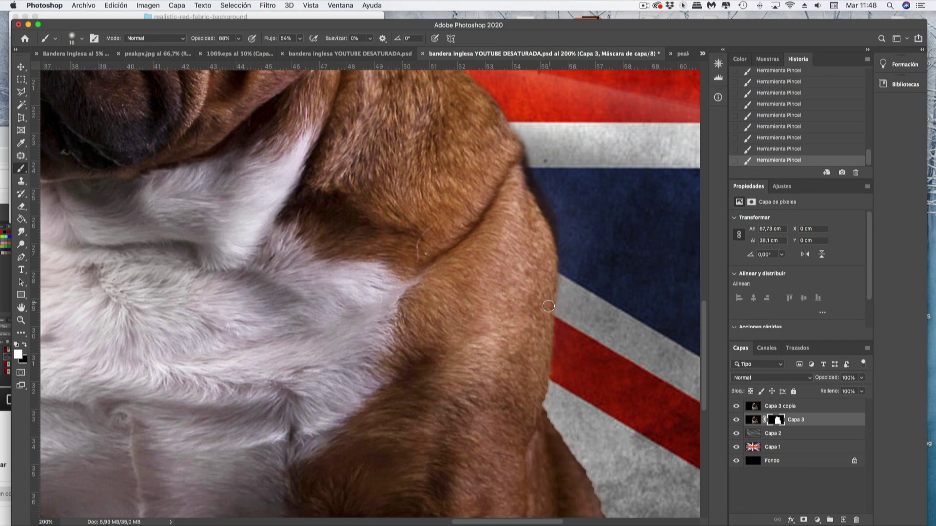
- Extend the mask restoration down the neck and chest fur to the bottom
left_click_drag(553, 267, 544, 391)
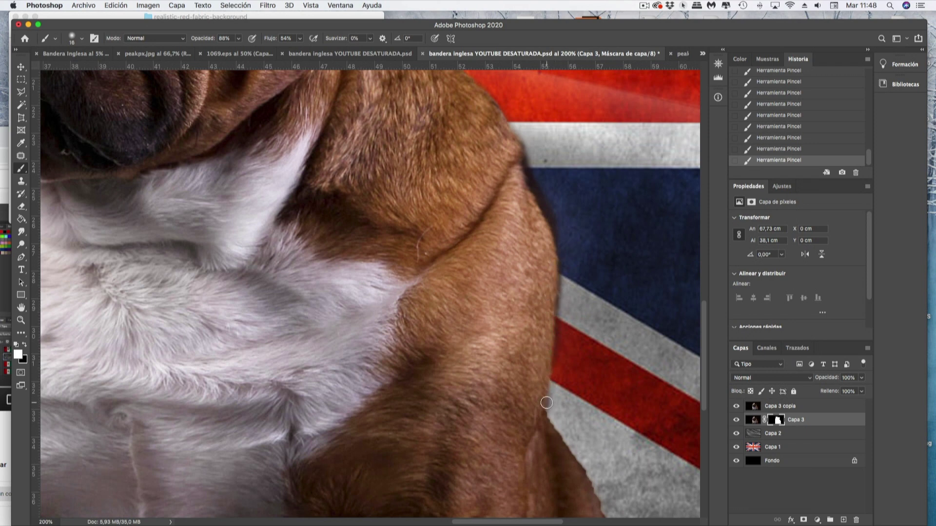
scroll(544, 391, "down", 2)
scroll(544, 391, "down", 3)
left_click_drag(545, 305, 627, 439)
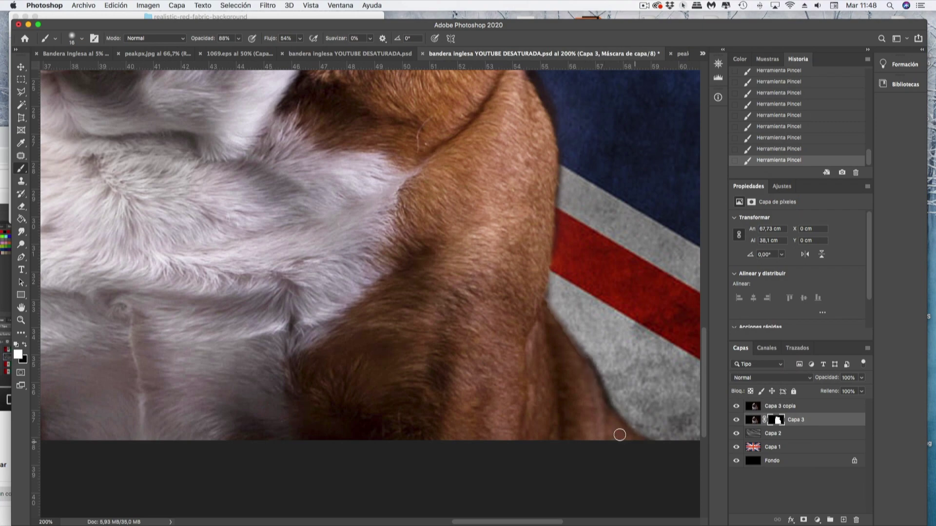
scroll(570, 395, "down", 5)
scroll(571, 395, "up", 15)
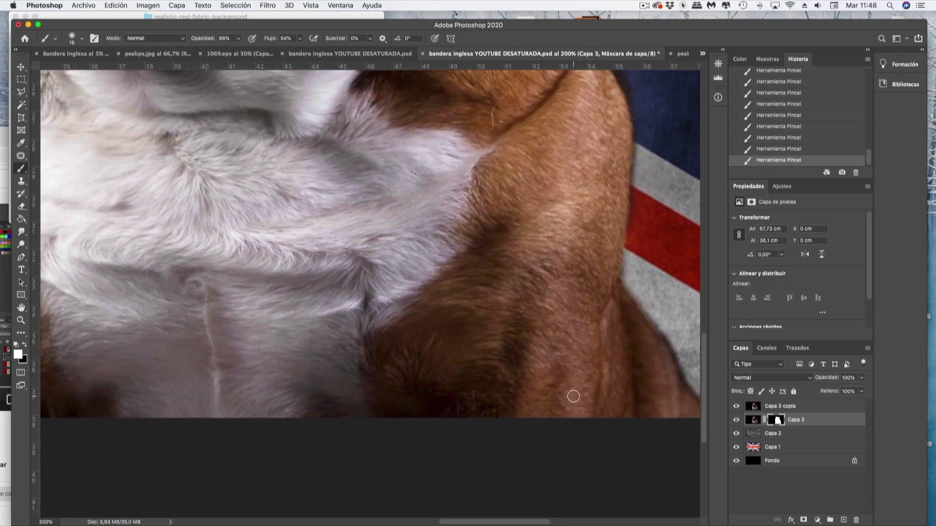
scroll(488, 341, "left", 10)
scroll(403, 273, "left", 5)
scroll(403, 273, "left", 5)
scroll(403, 273, "up", 4)
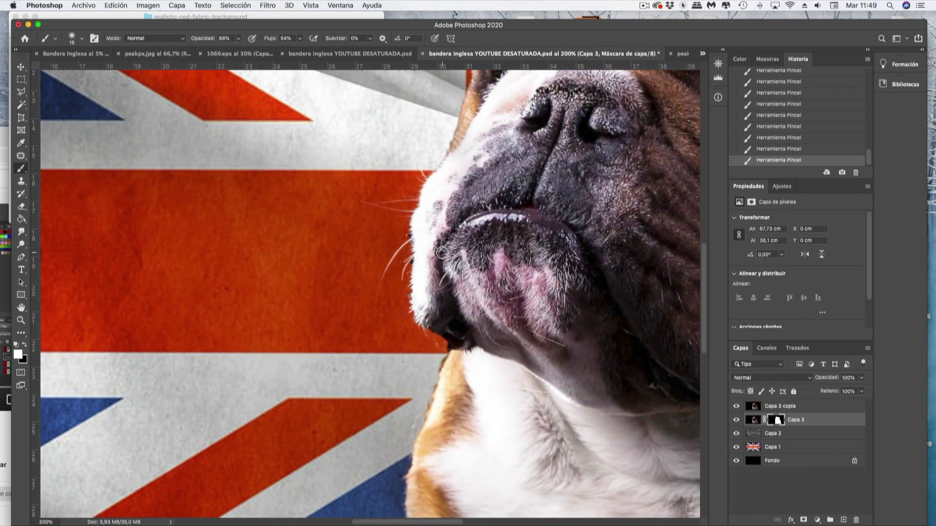
- With black and a 3 px brush, hide the pale fringe along the ear edge
key("x")
left_click(82, 39)
left_click_drag(71, 71, 68, 72)
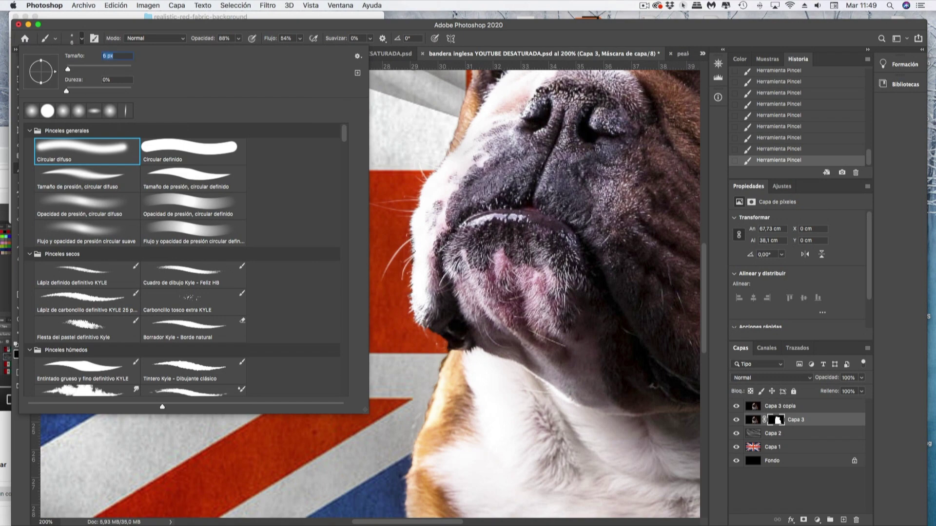
left_click(411, 261)
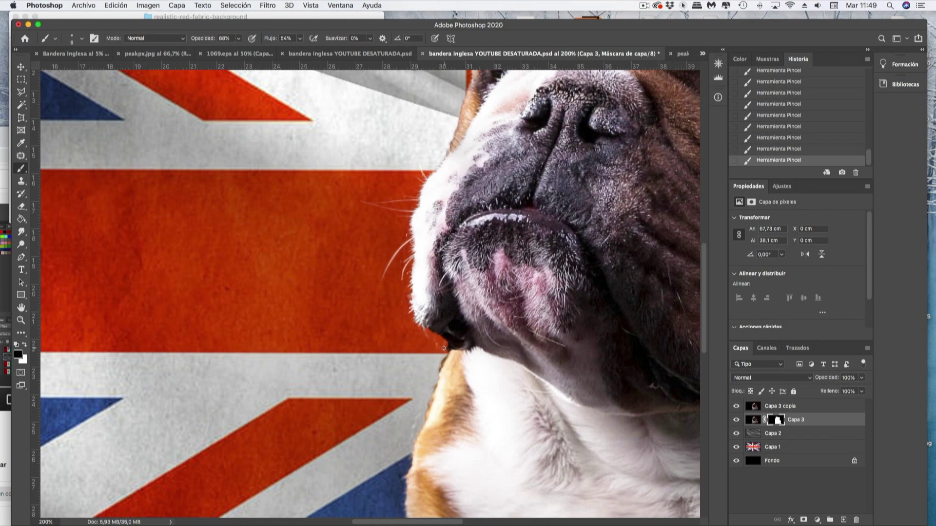
scroll(445, 348, "up", 5)
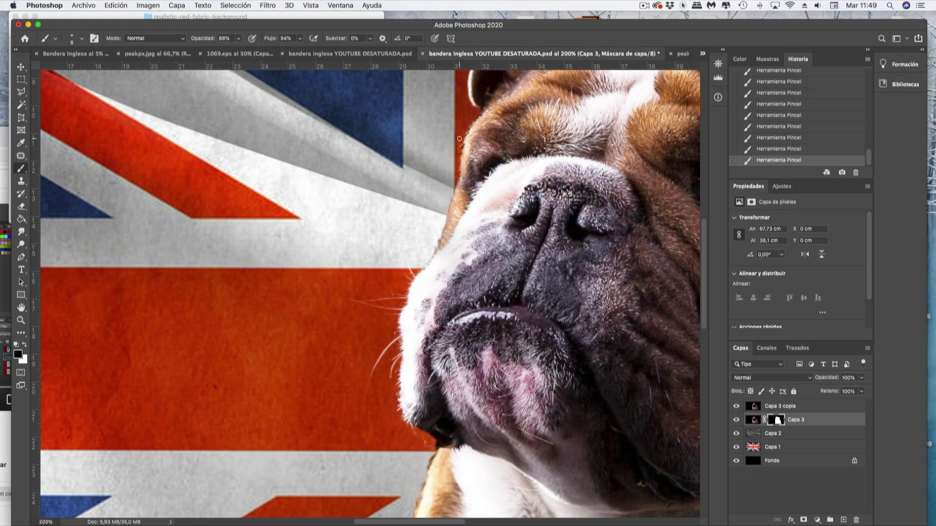
scroll(461, 160, "up", 2)
left_click_drag(453, 159, 457, 163)
- Zoom out to view the whole composite and select the Capa 3 copia layer
scroll(468, 155, "up", 2)
scroll(512, 141, "up", 2)
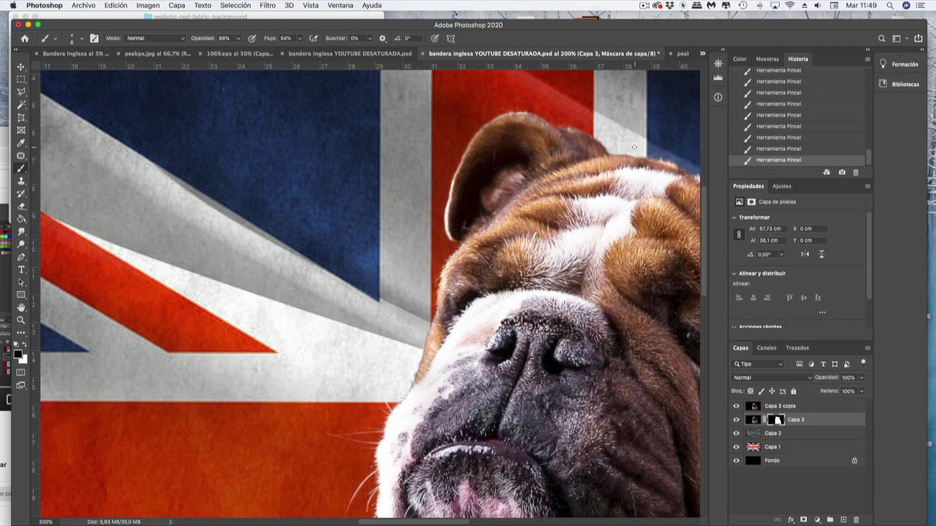
scroll(632, 141, "right", 2)
scroll(633, 149, "down", 2)
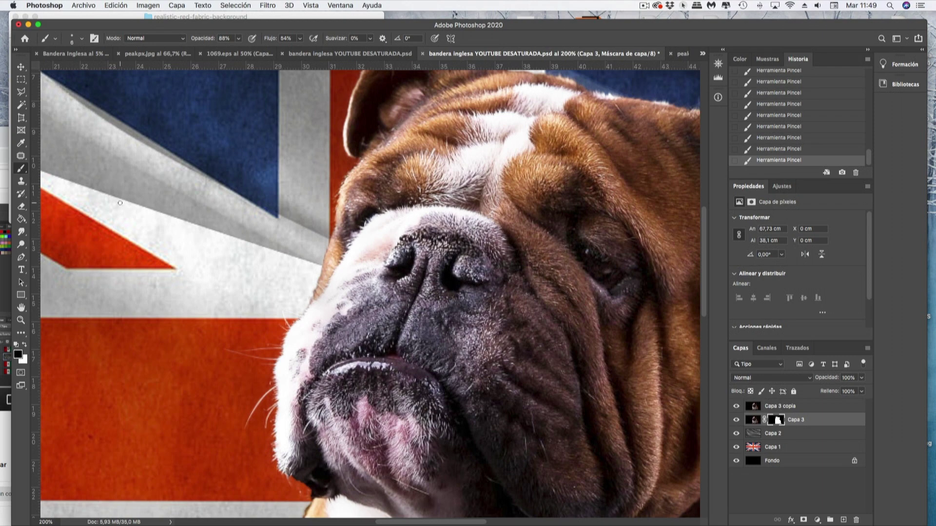
left_click(21, 320)
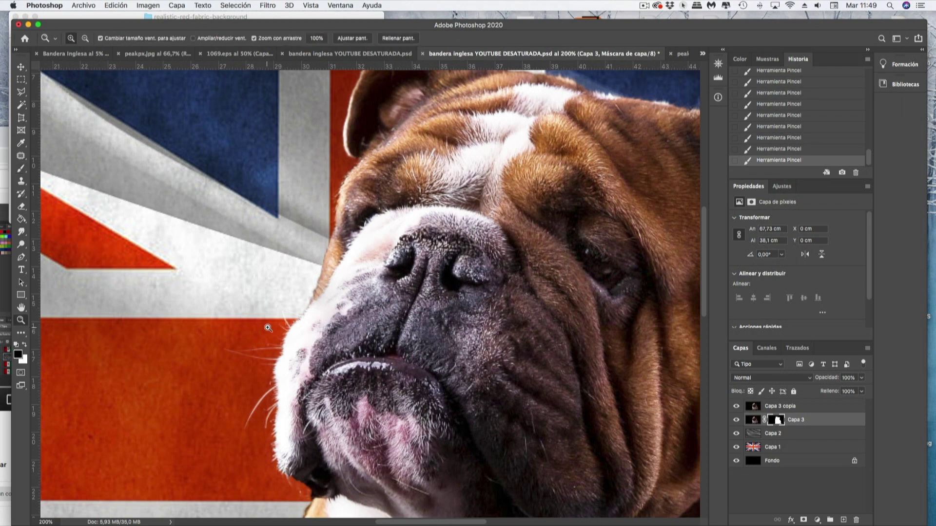
left_click(278, 336)
left_click(341, 336, "alt")
left_click(376, 338, "alt")
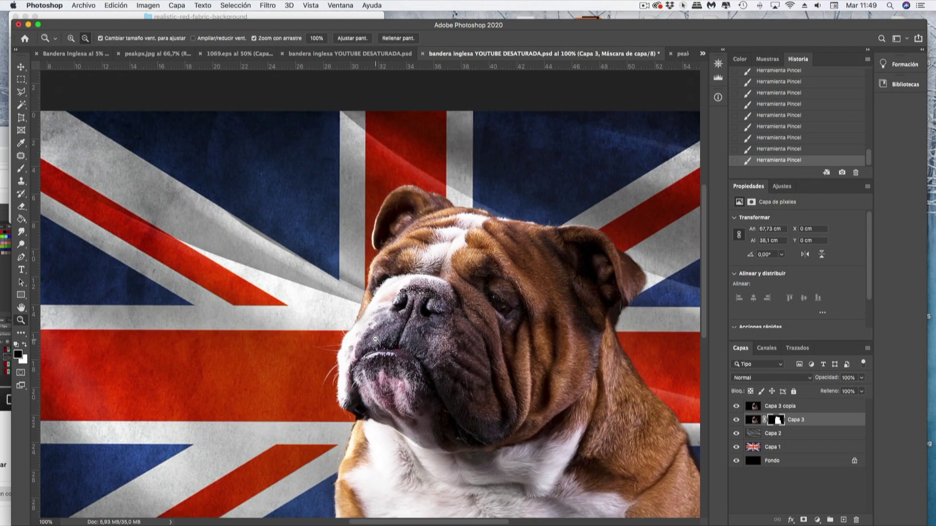
left_click(376, 339, "alt")
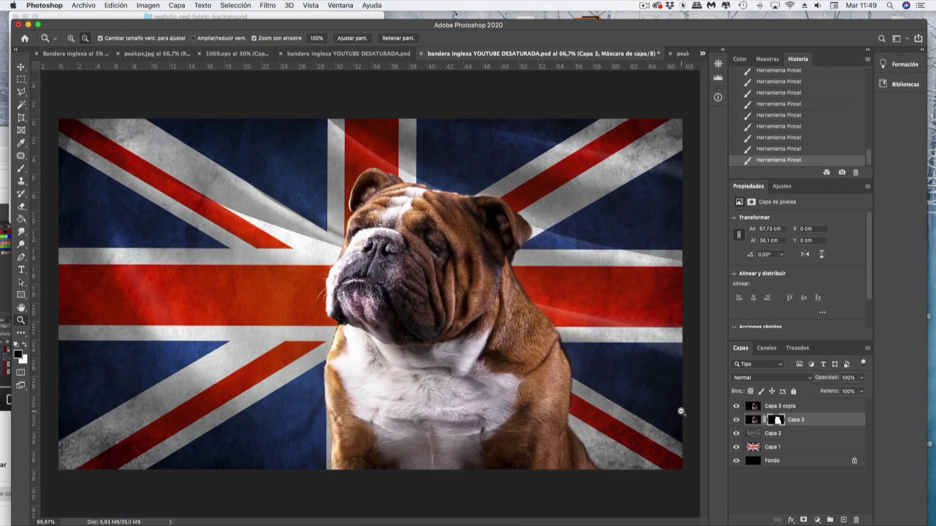
left_click(755, 408)
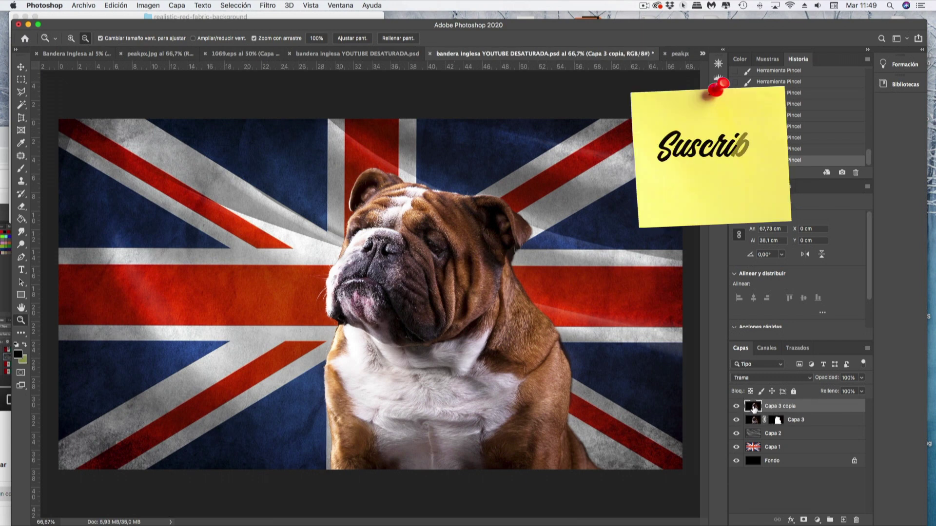
left_click(791, 520)
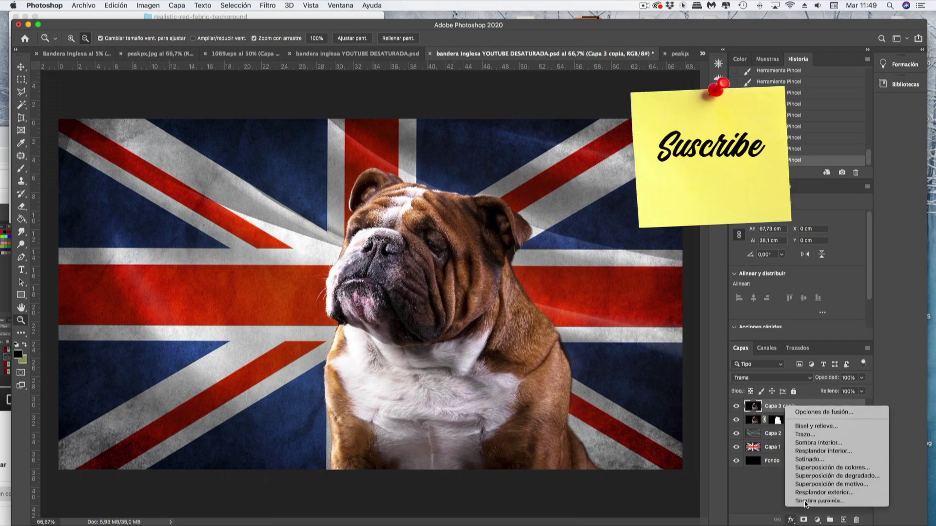
left_click(805, 504)
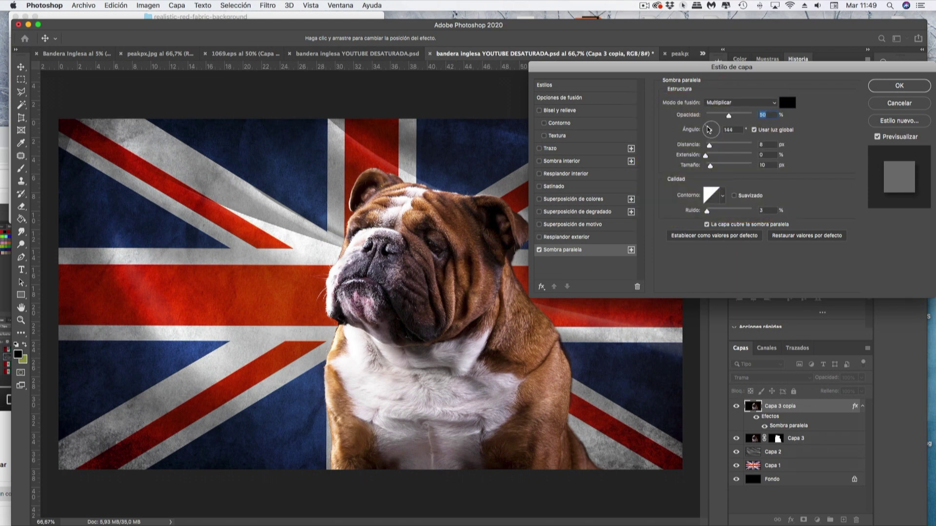
left_click_drag(729, 115, 739, 115)
left_click_drag(710, 145, 713, 149)
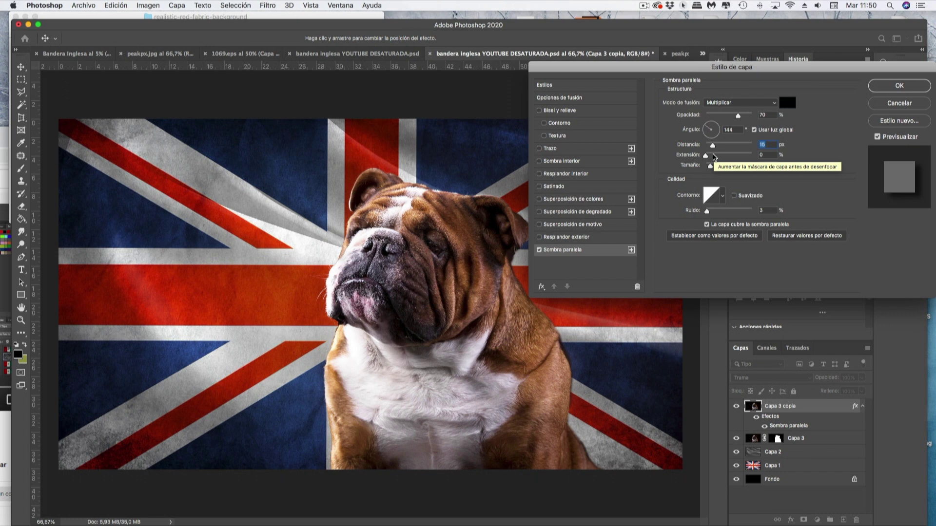
left_click(918, 104)
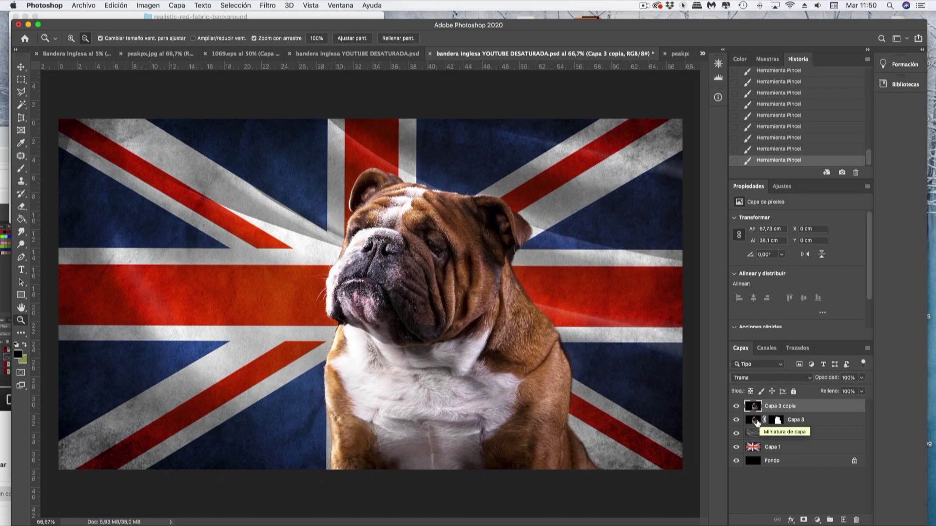
- Scale Capa 3 and Capa 3 copia together, nudge them slightly left, and commit
left_click(757, 422, "shift")
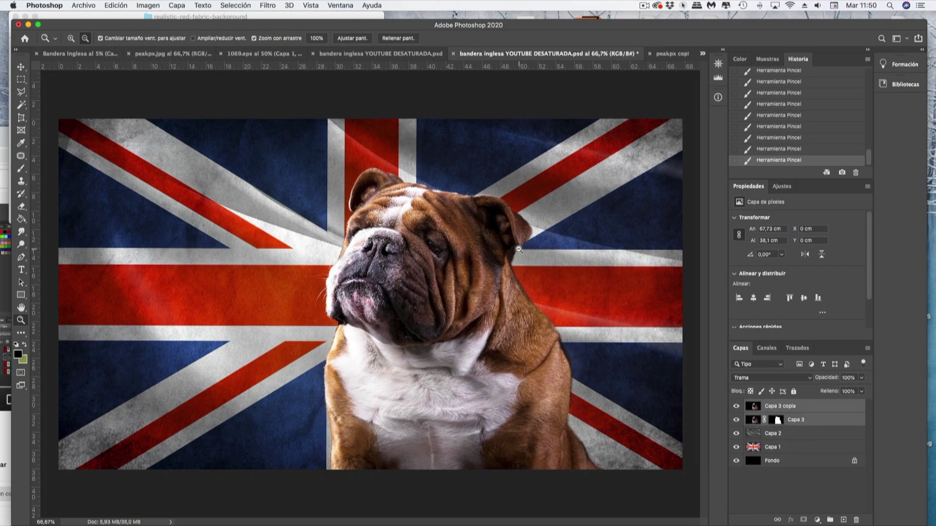
left_click(121, 6)
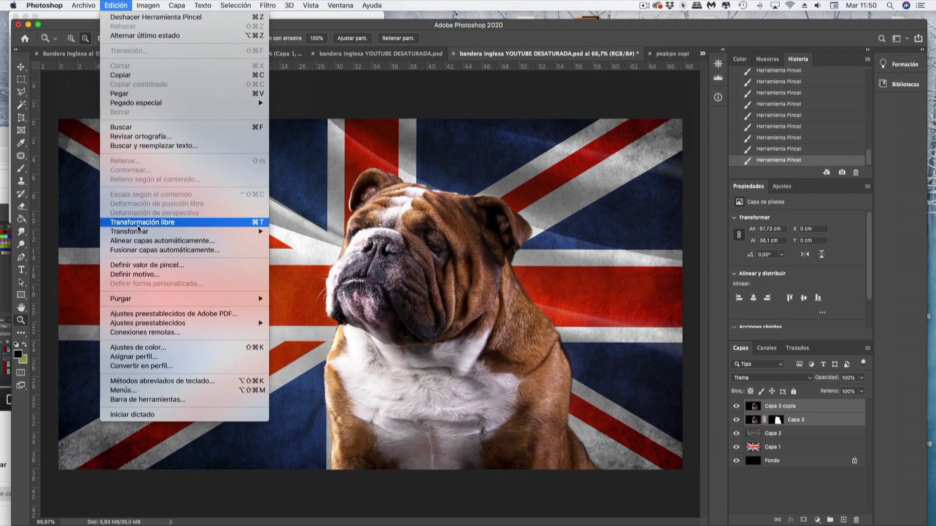
mouse_move(128, 231)
left_click(300, 247)
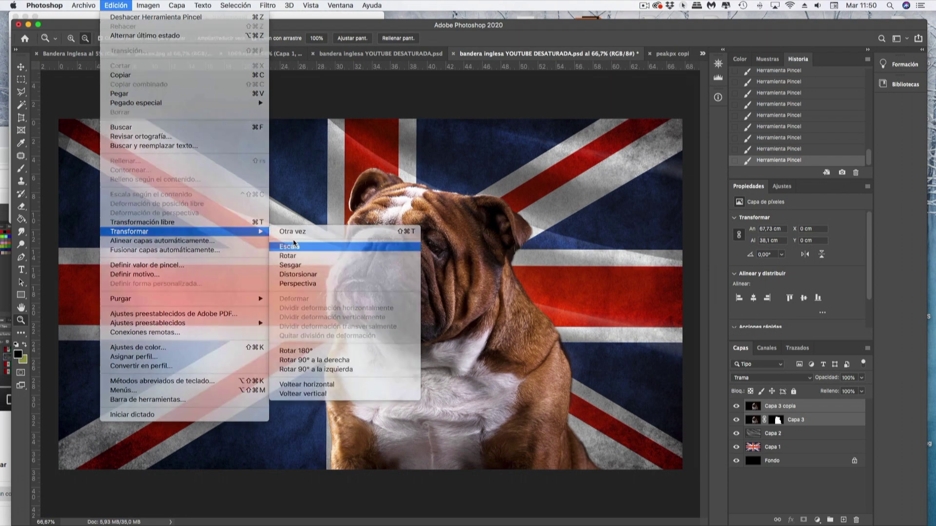
key("Left")
key("Left")
key("Left")
key("Left")
key("Left")
key("Left")
key("Left")
key("Left")
key("Left")
key("Left")
key("Left")
key("Left")
key("Left")
key("Left")
key("Left")
key("Left")
key("Left")
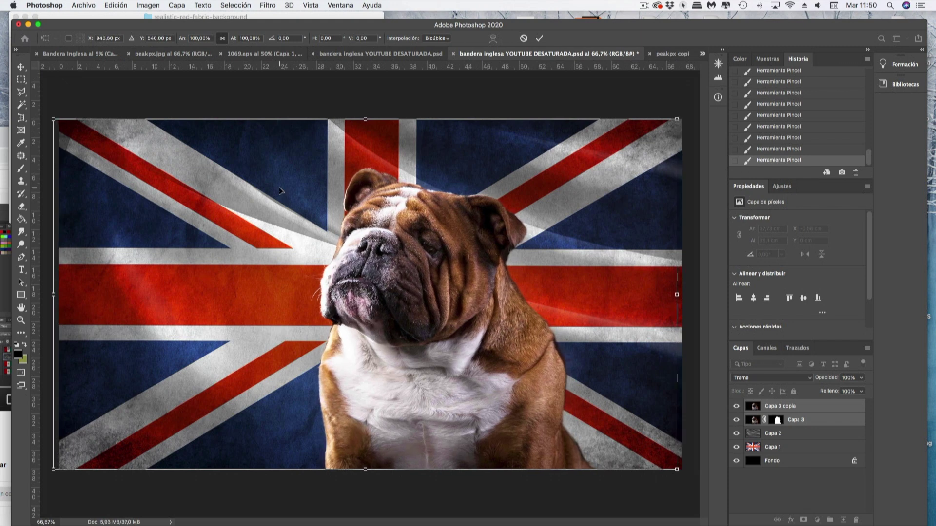
left_click(21, 68)
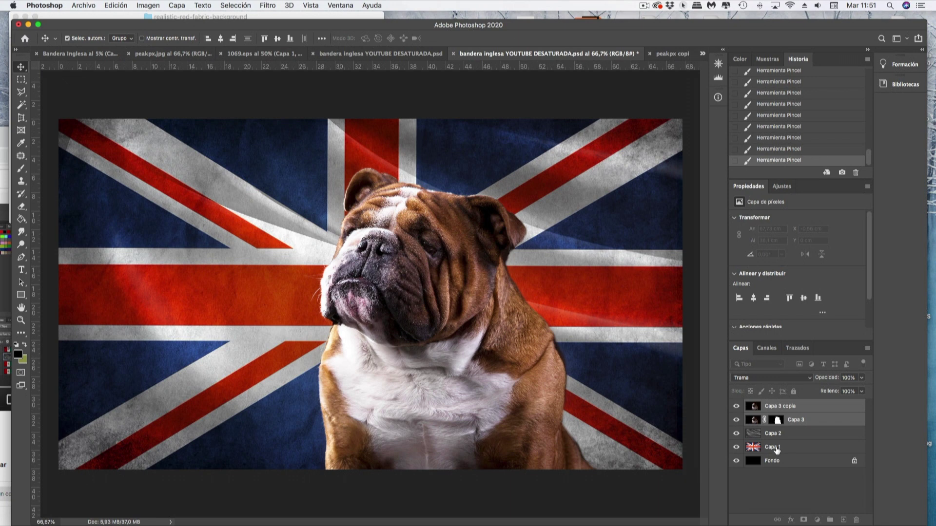
- Add a white layer mask to Capa 2, after selecting and then deselecting the whole canvas
left_click(753, 435)
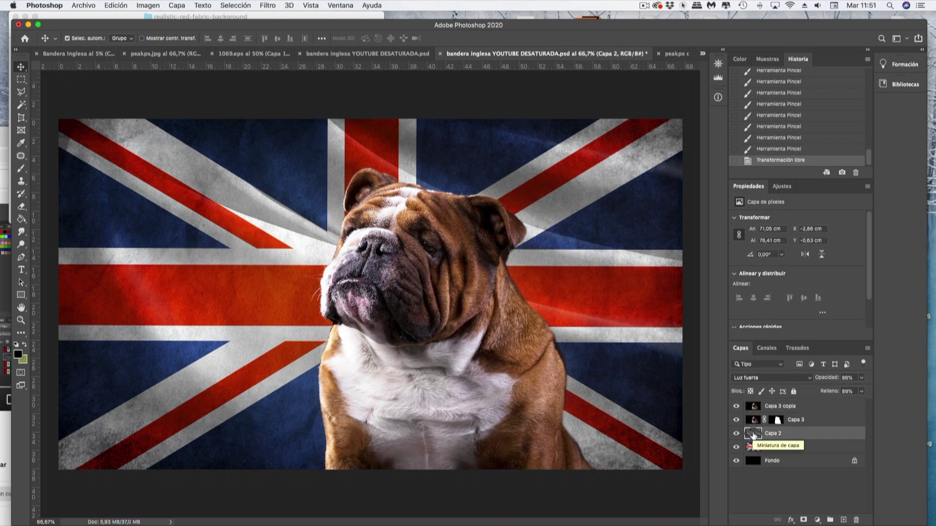
left_click(753, 448, "shift")
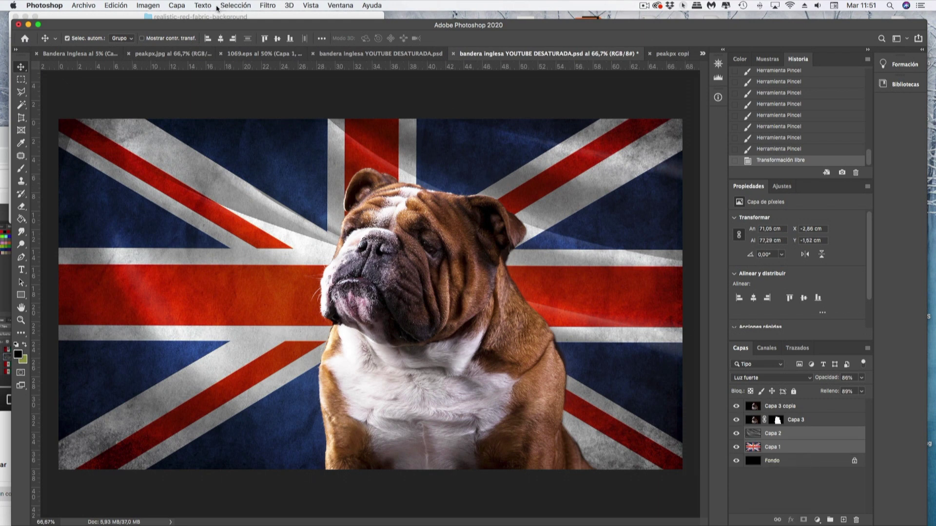
left_click(234, 6)
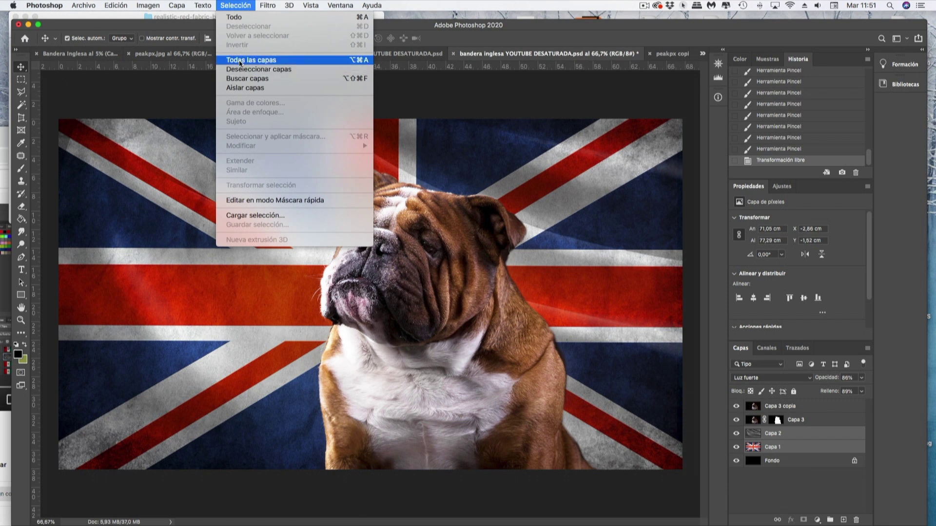
left_click(245, 17)
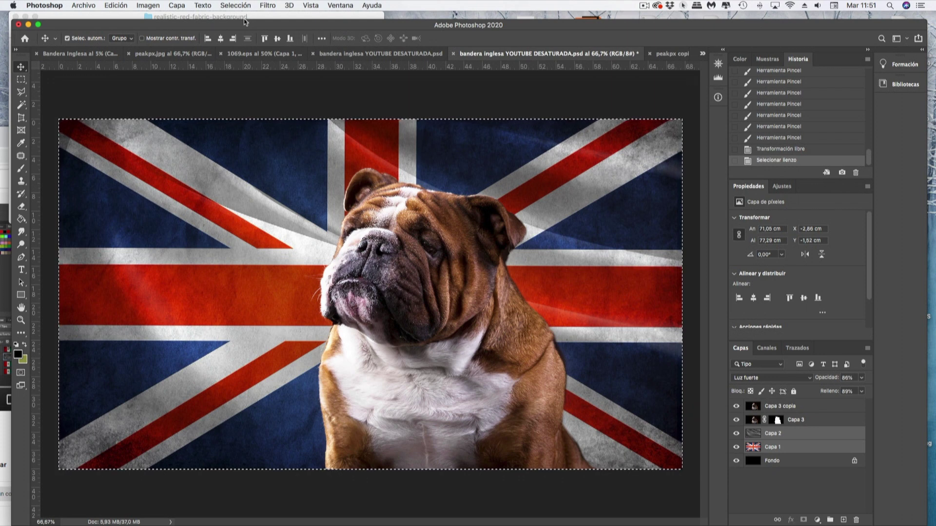
left_click(268, 5)
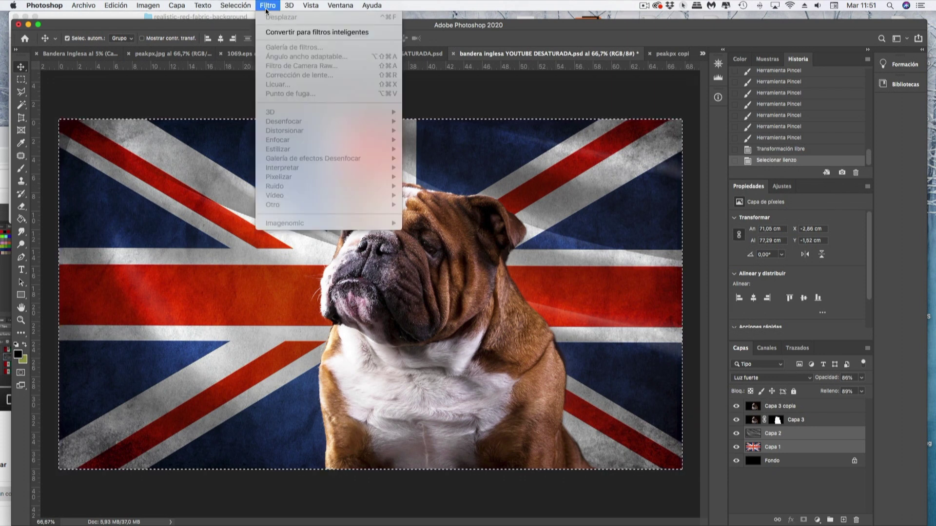
left_click(268, 6)
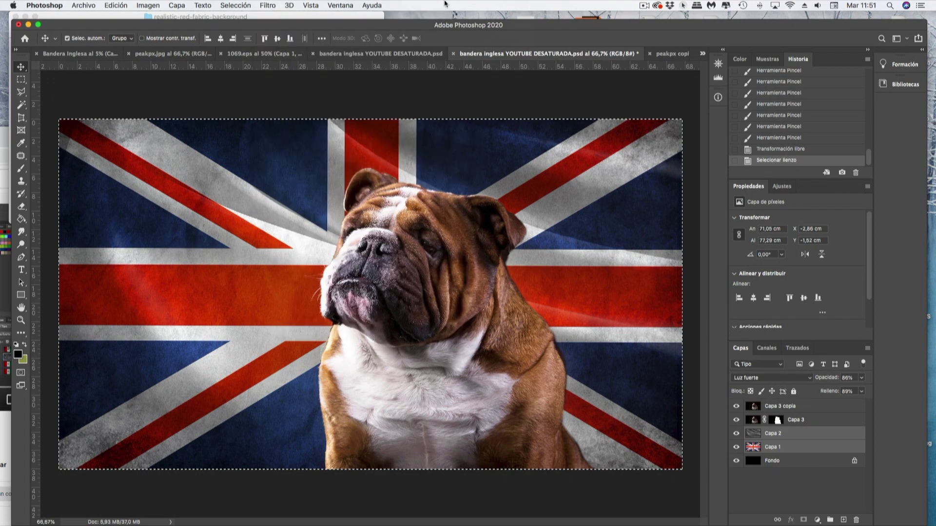
left_click(245, 7)
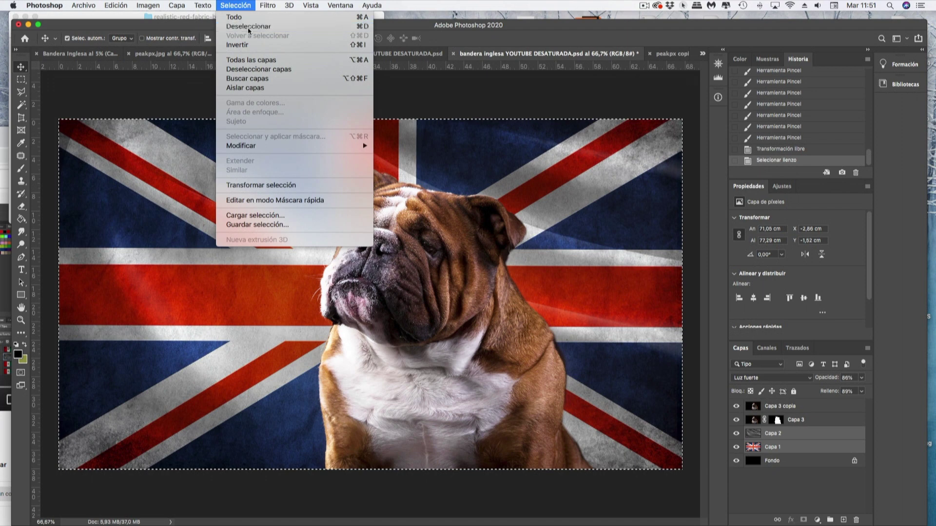
left_click(248, 26)
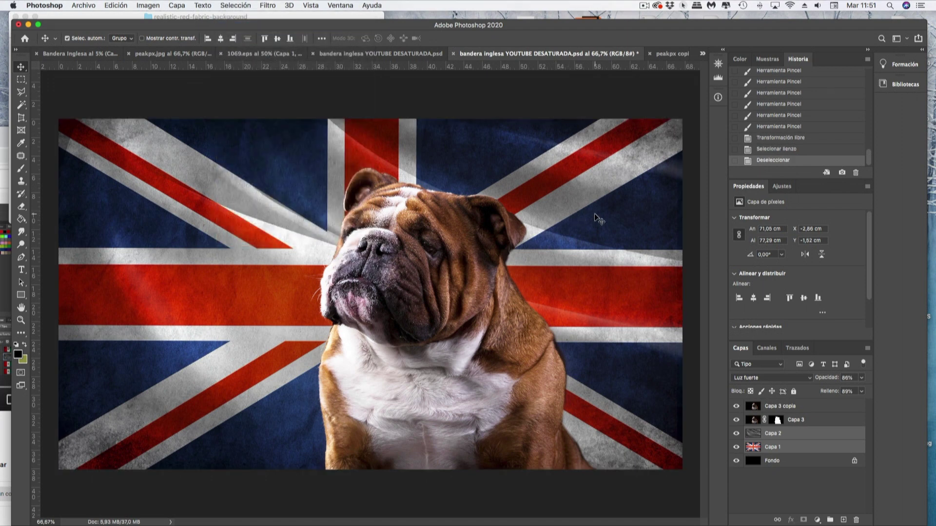
left_click(780, 433)
left_click(804, 521)
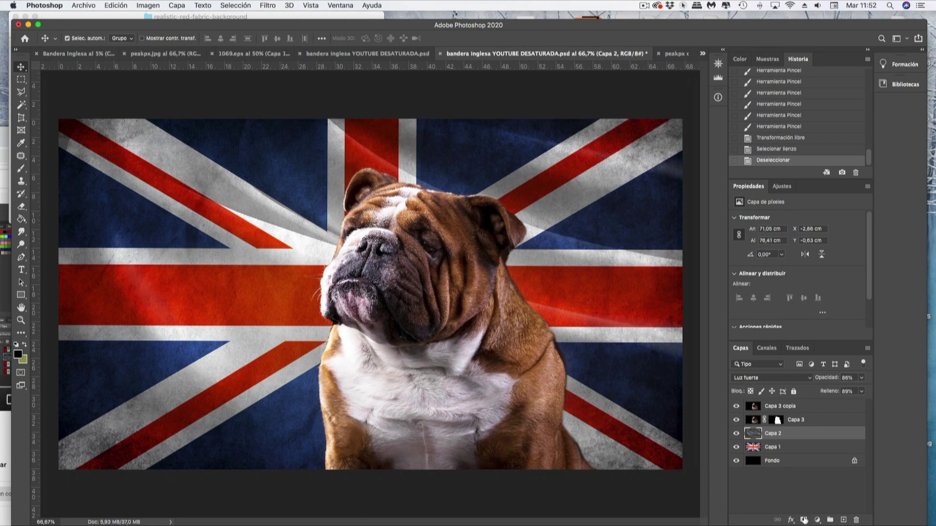
- Paint black on the Capa 2 mask to remove the texture over the dog's face and nose
key("b")
right_click(49, 185)
key("Escape")
left_click_drag(234, 202, 296, 237)
mouse_move(192, 186)
left_mouse_down()
mouse_move(321, 239)
mouse_move(219, 200)
left_mouse_up()
left_click_drag(312, 234, 325, 244)
left_click_drag(314, 236, 327, 242)
left_click(326, 241)
left_click(339, 123)
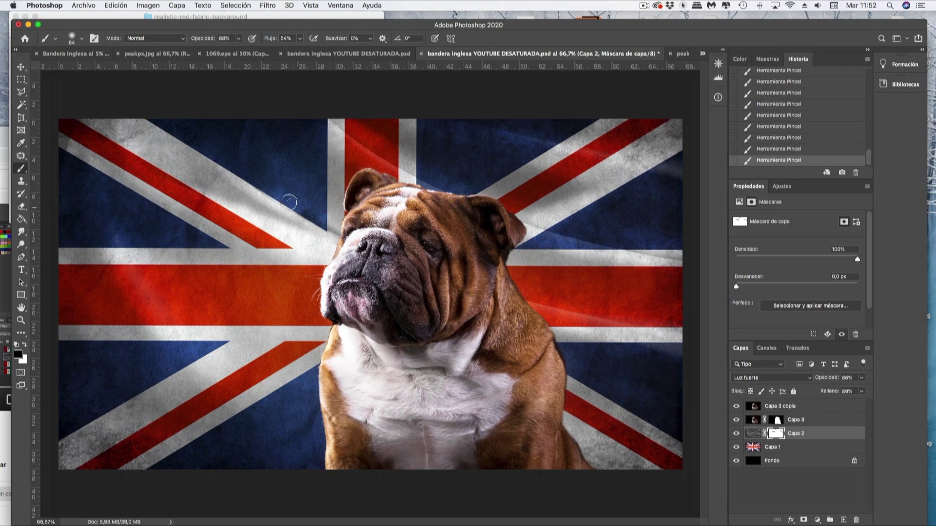
- Flatten the image into Fondo and duplicate it as Fondo copia
left_click(148, 6)
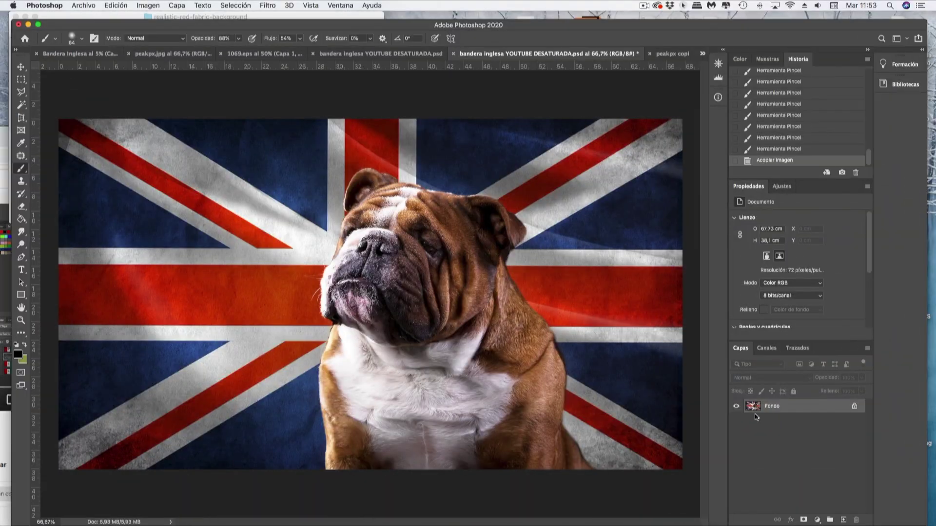
left_click(177, 6)
left_click(198, 45)
key("Return")
- Apply Camera Raw to Fondo copia with exposure +0.15, lifted blacks, clarity +25 and vibrance +27
left_click(267, 6)
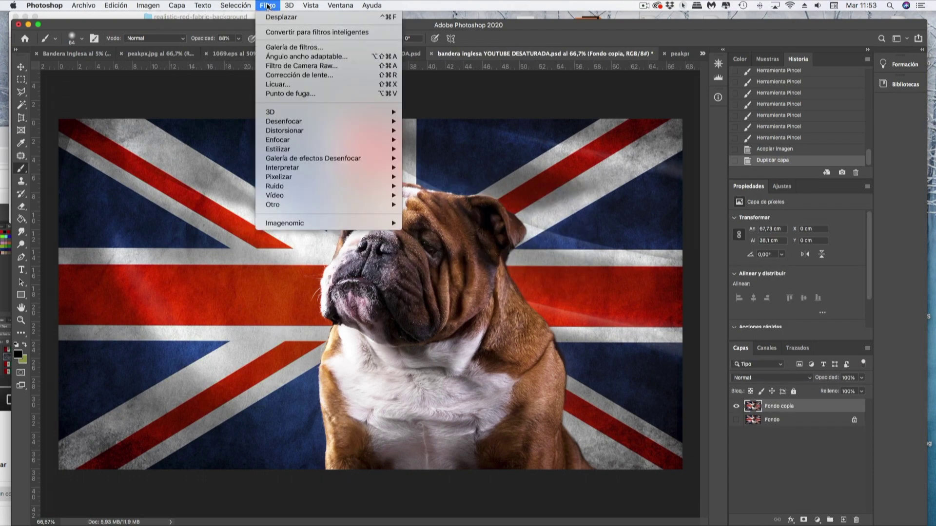
left_click(268, 66)
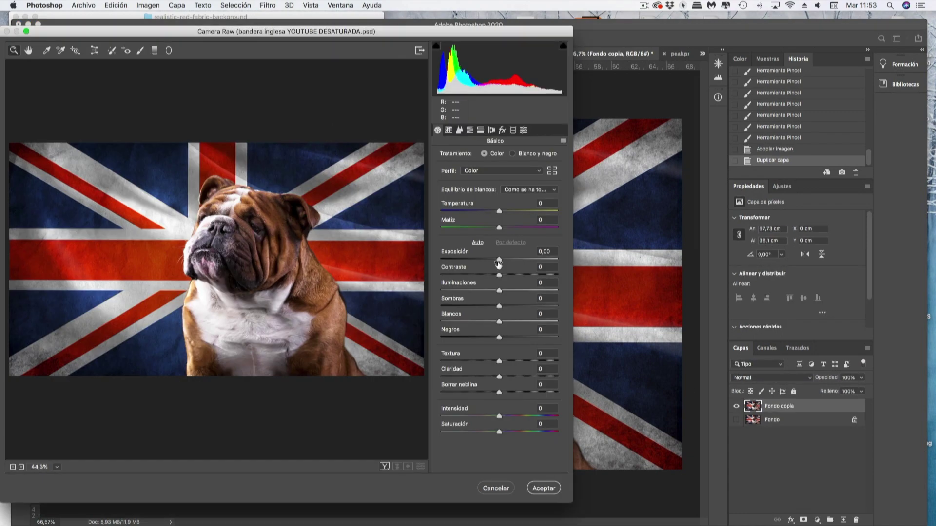
mouse_move(499, 260)
left_mouse_down()
mouse_move(504, 275)
mouse_move(491, 306)
mouse_move(507, 337)
left_mouse_up()
mouse_move(500, 416)
left_mouse_down()
mouse_move(515, 416)
mouse_move(492, 432)
left_mouse_up()
left_click_drag(499, 376, 510, 377)
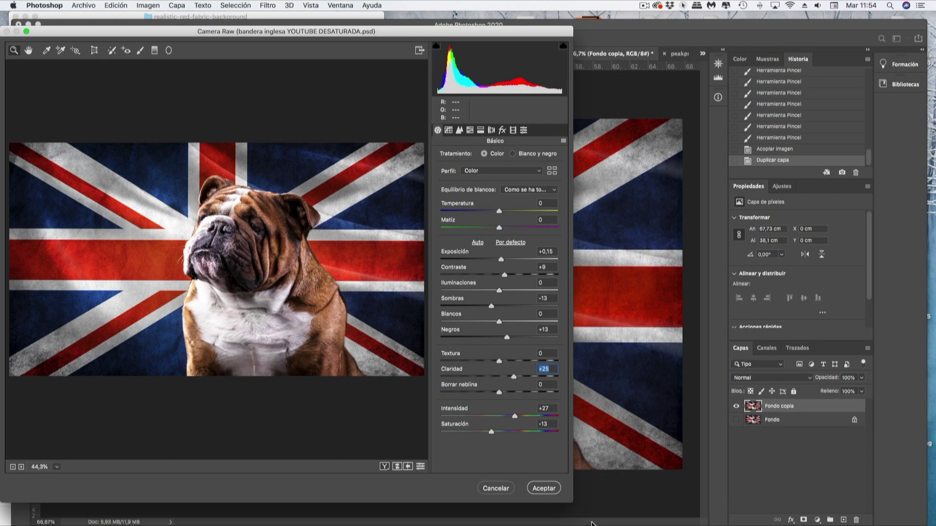
left_click(543, 488)
left_click(736, 419)
left_click(737, 407)
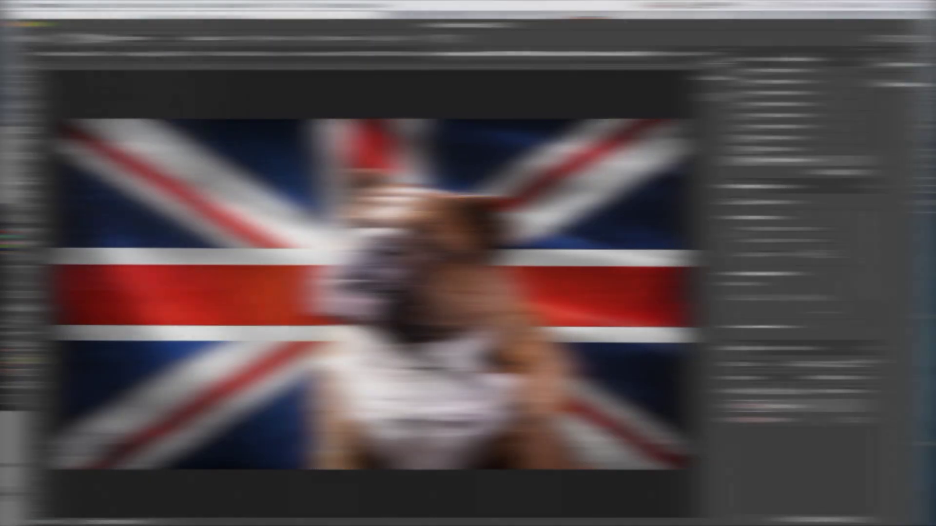
- Save a JPEG copy to the computer named 'bandera inglesa YOUTUBE dog'
left_click(84, 5)
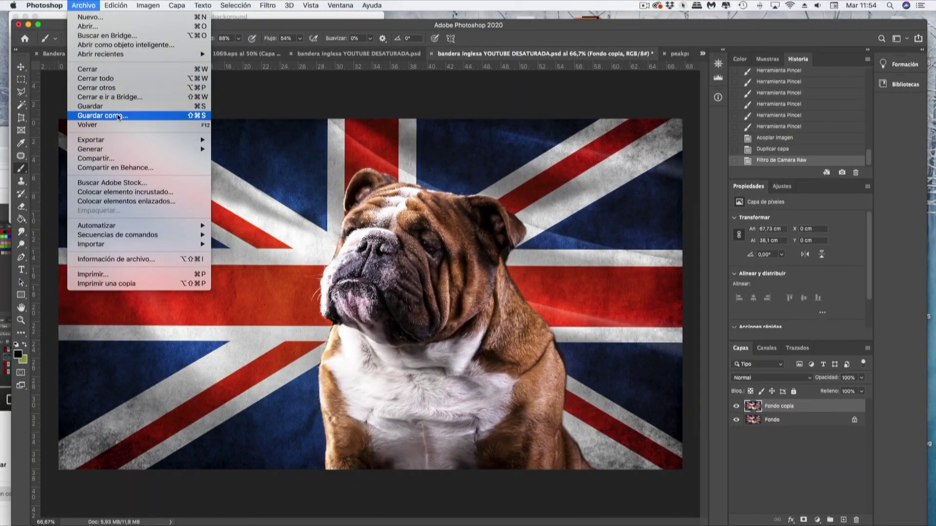
left_click(124, 115)
left_click(390, 350)
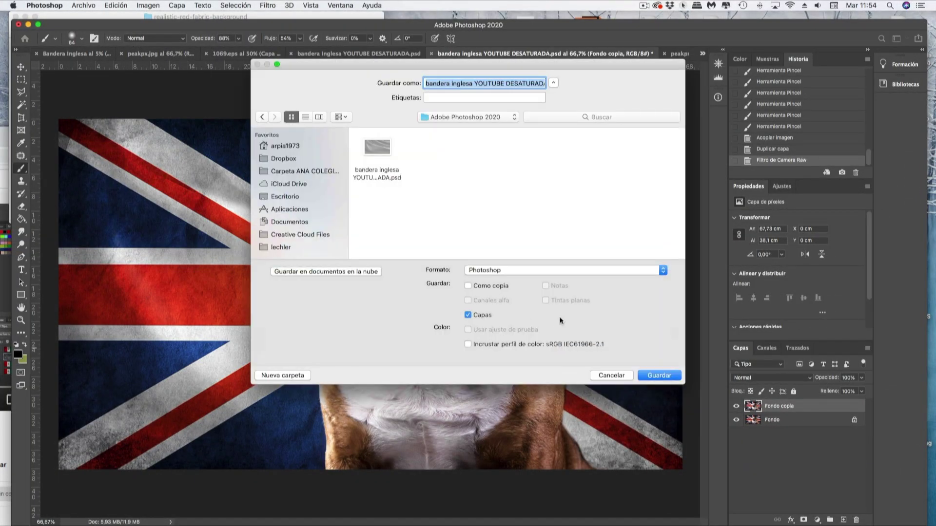
left_click(654, 272)
left_click(612, 335)
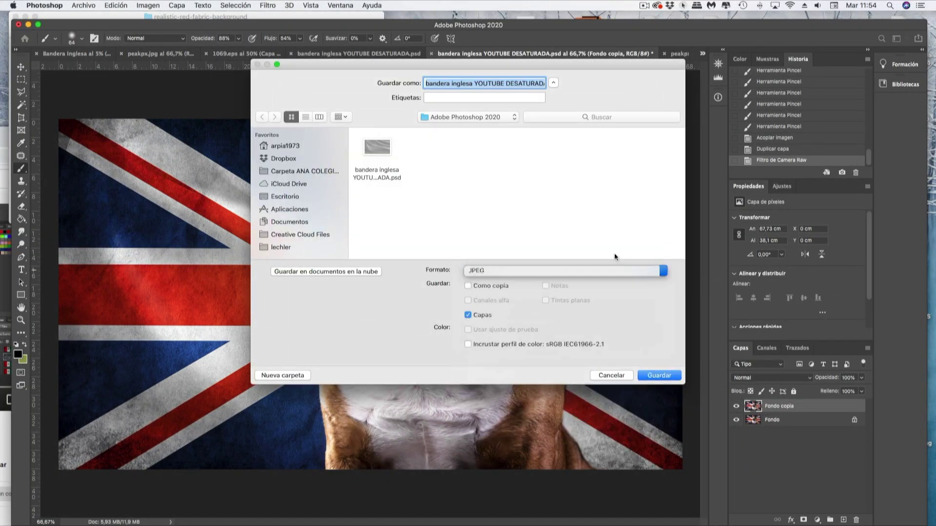
left_click(530, 84)
key("BackSpace")
key("BackSpace")
key("BackSpace")
key("BackSpace")
key("BackSpace")
key("BackSpace")
type("dog.jpg")
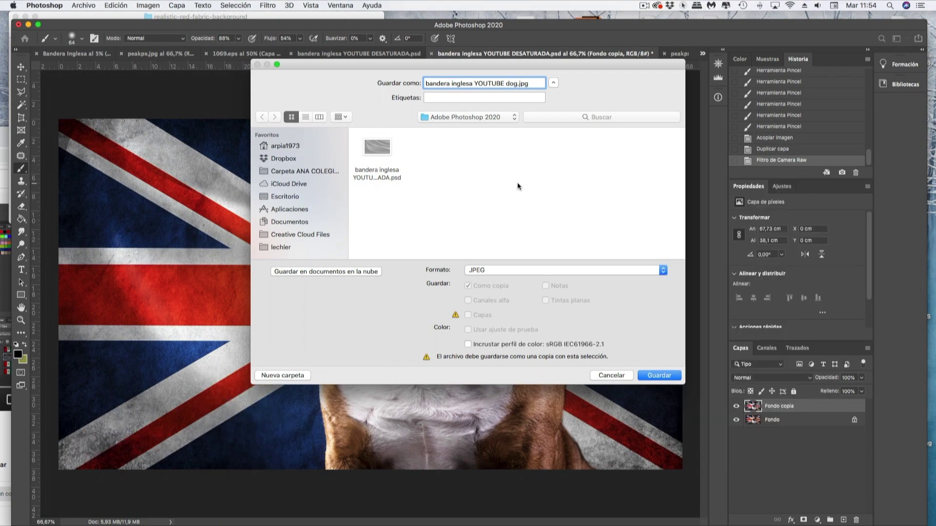
- Place it in the bandera inglesa YOUTUBE folder and save at maximum quality 12
left_click(504, 119)
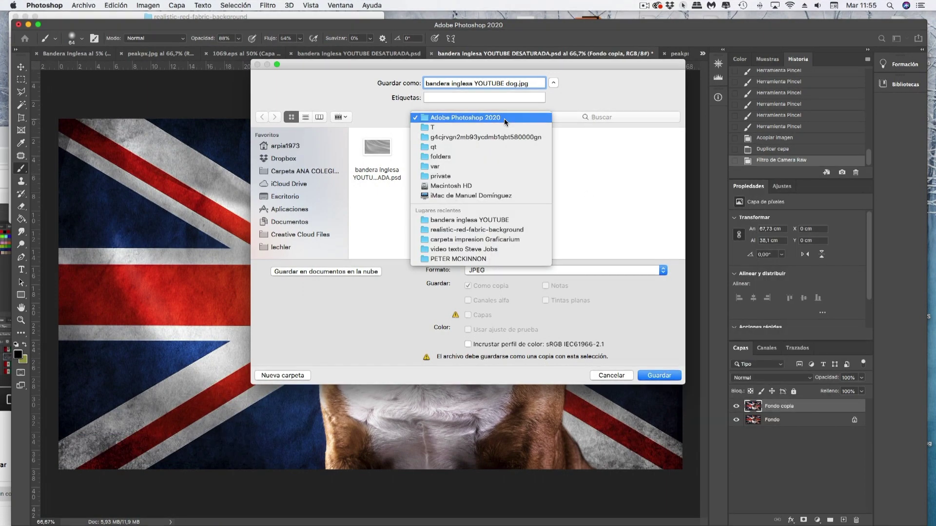
left_click(511, 219)
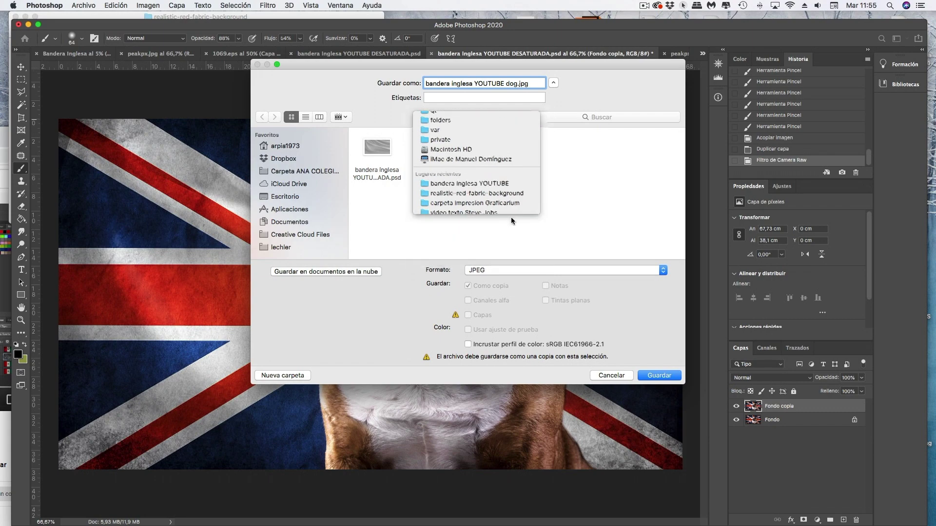
left_click(666, 377)
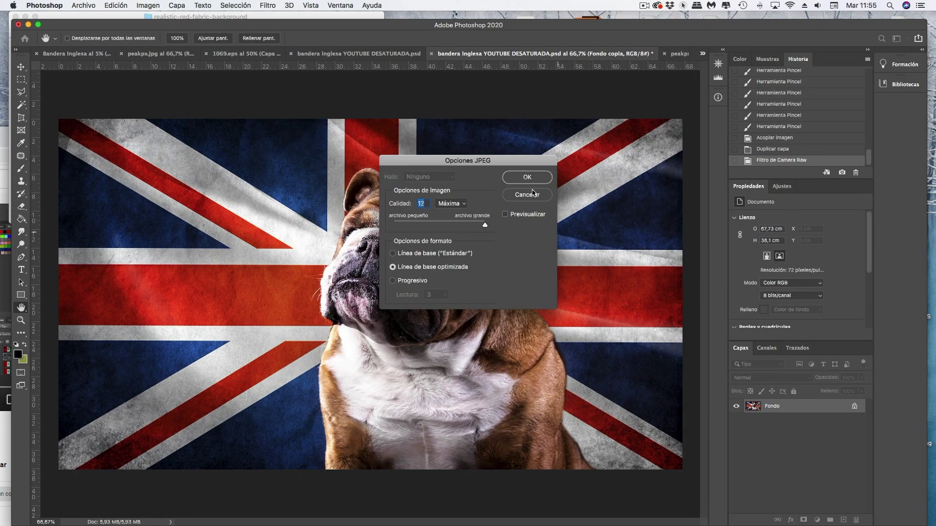
left_click(527, 177)
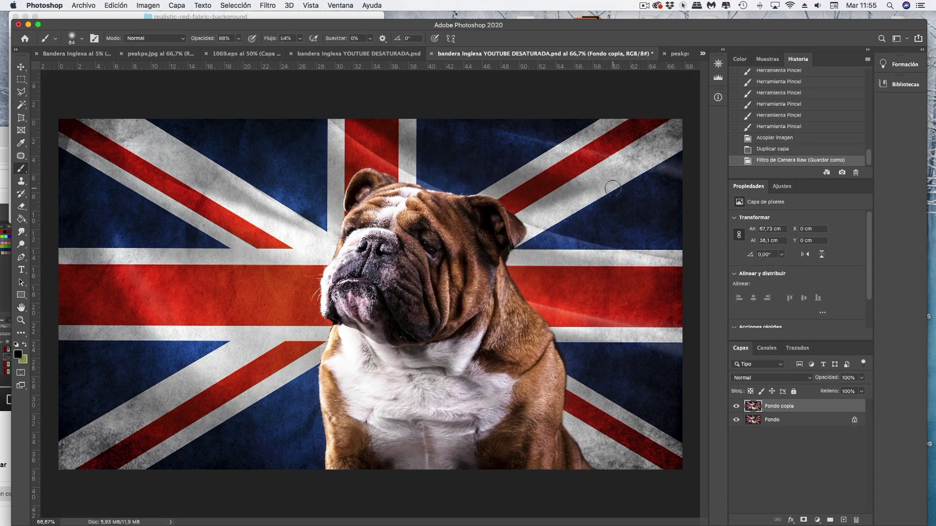
left_click(644, 6)
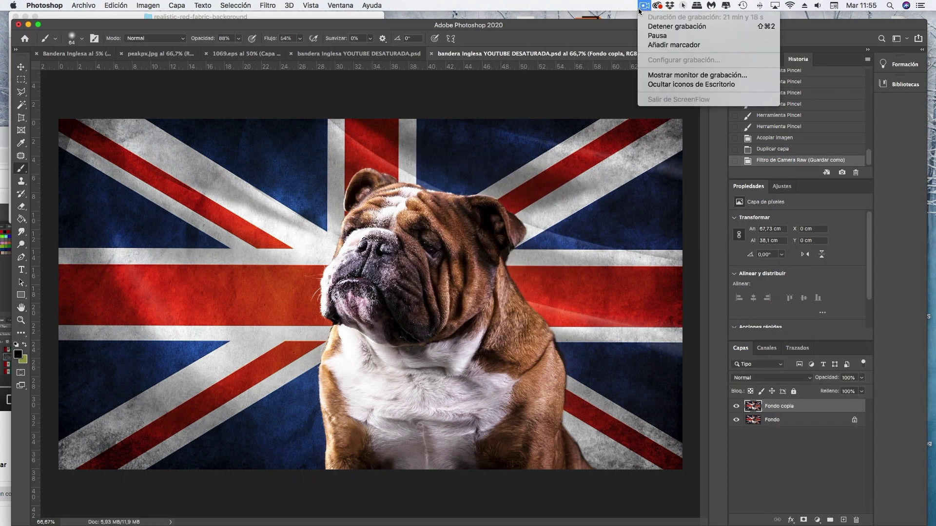